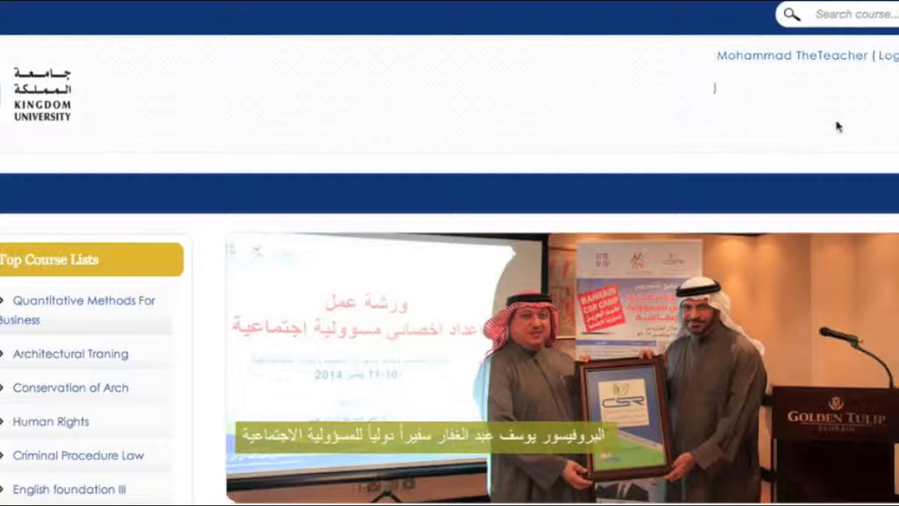
- Open the IT Project Management (IT512) course and scroll to the 1 January - 7 January week
scroll(819, 137, "down", 5)
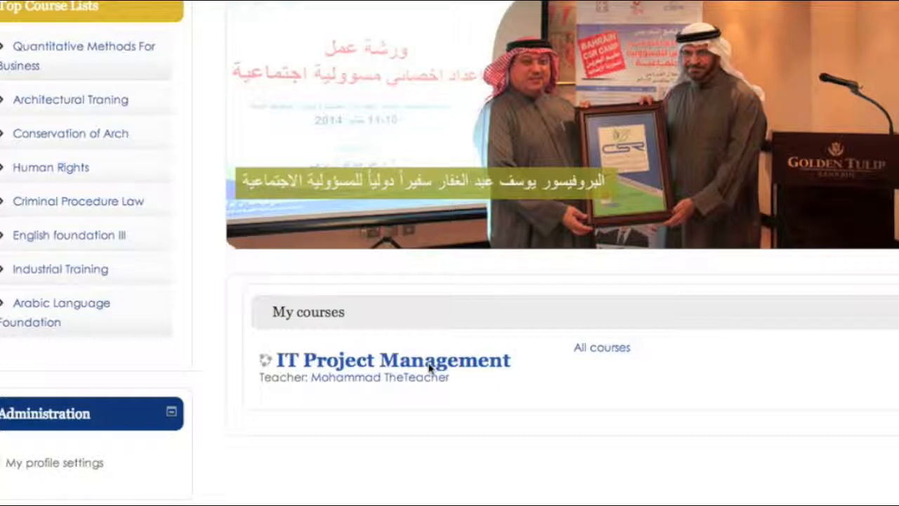
left_click(394, 366)
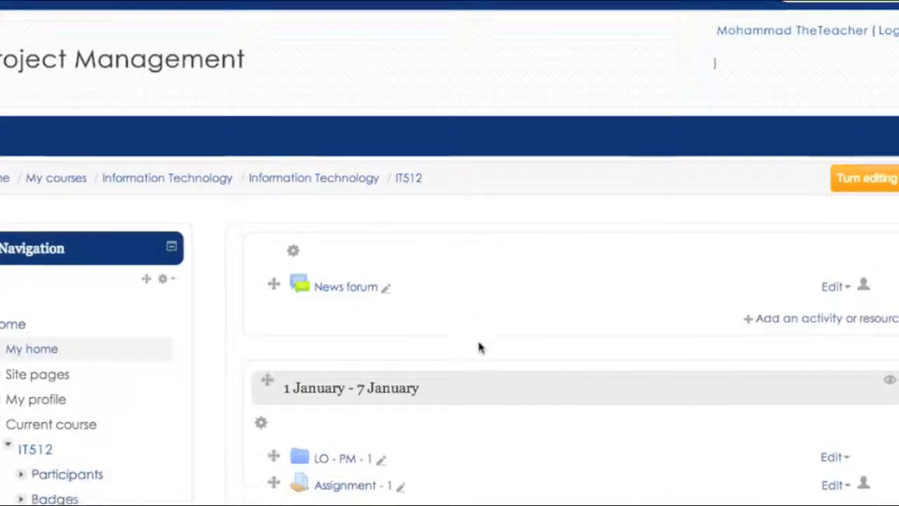
scroll(480, 347, "down", 3)
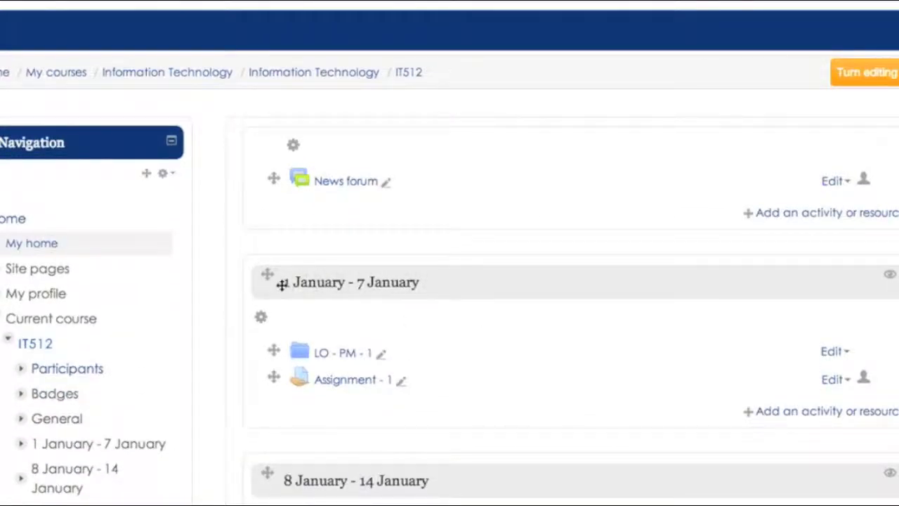
scroll(432, 285, "down", 2)
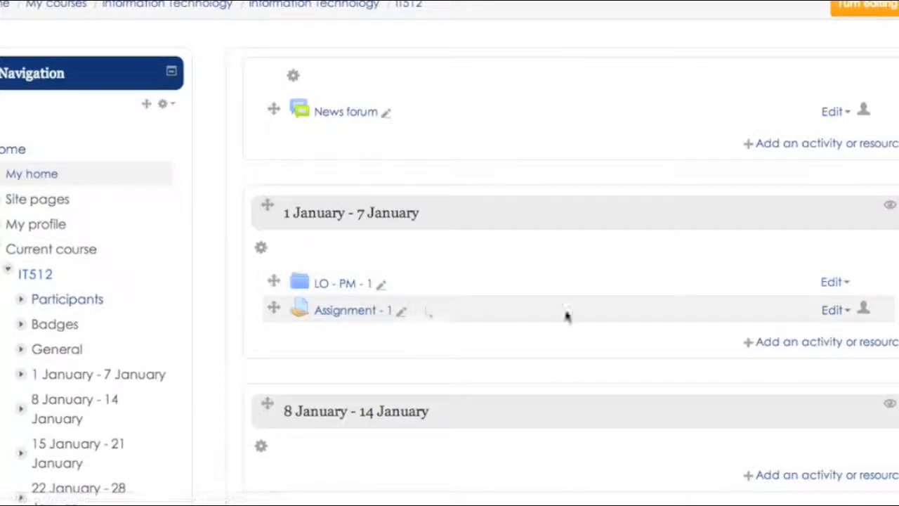
- Add a Quiz activity to the 1 January - 7 January week
left_click(769, 344)
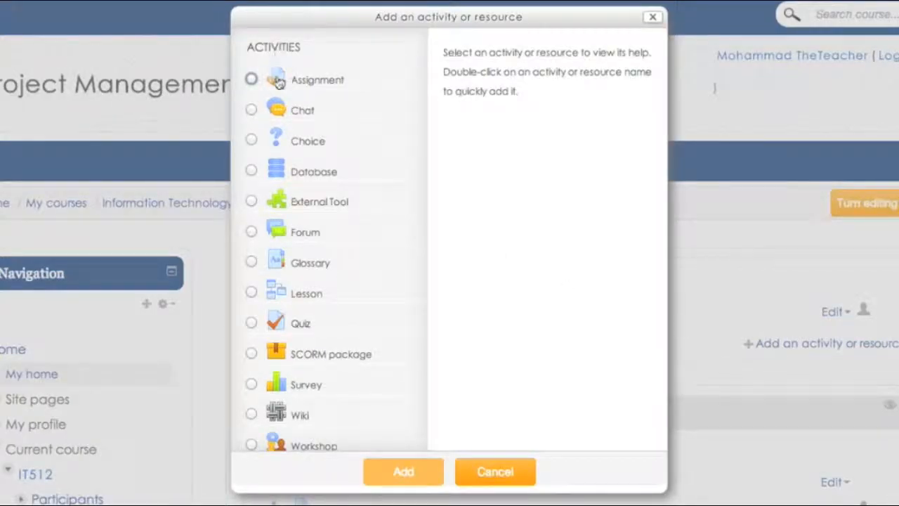
left_click(252, 325)
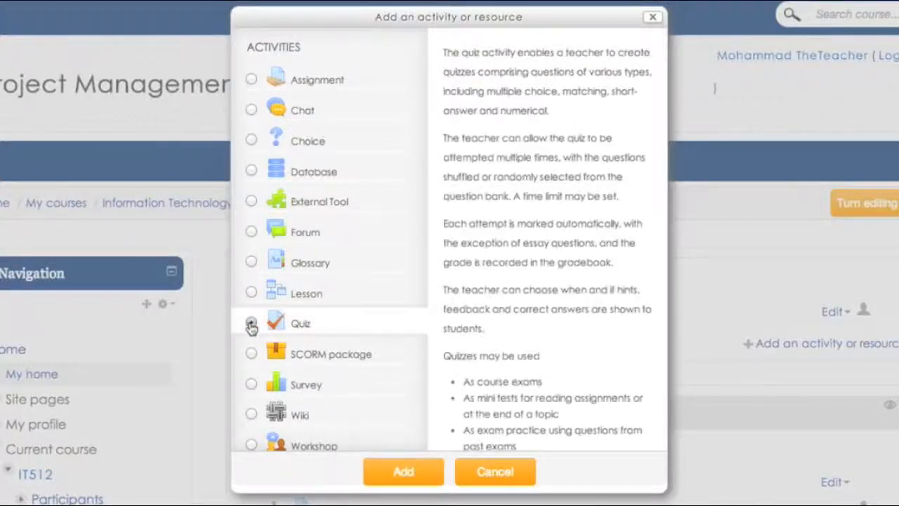
left_click(397, 475)
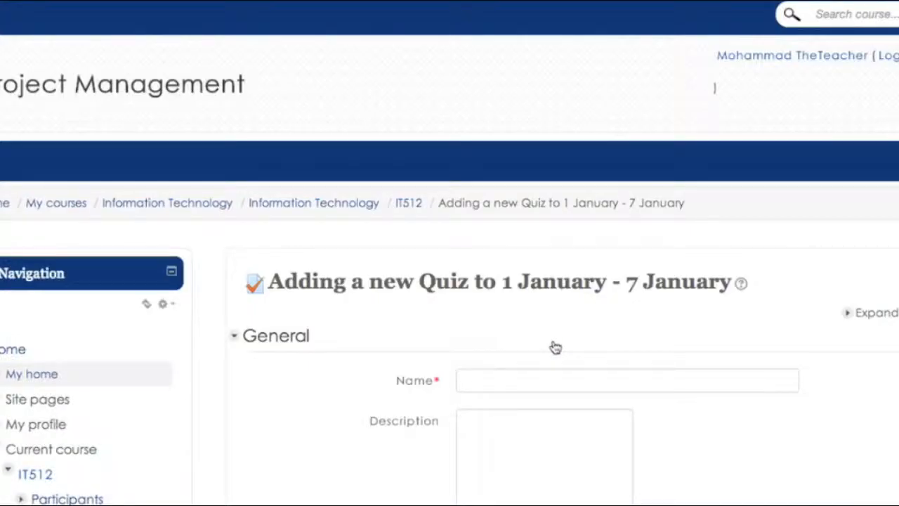
- Name the quiz 'Quiz 1 - LO - PM 1', fixing the typos in the name
scroll(555, 347, "down", 1)
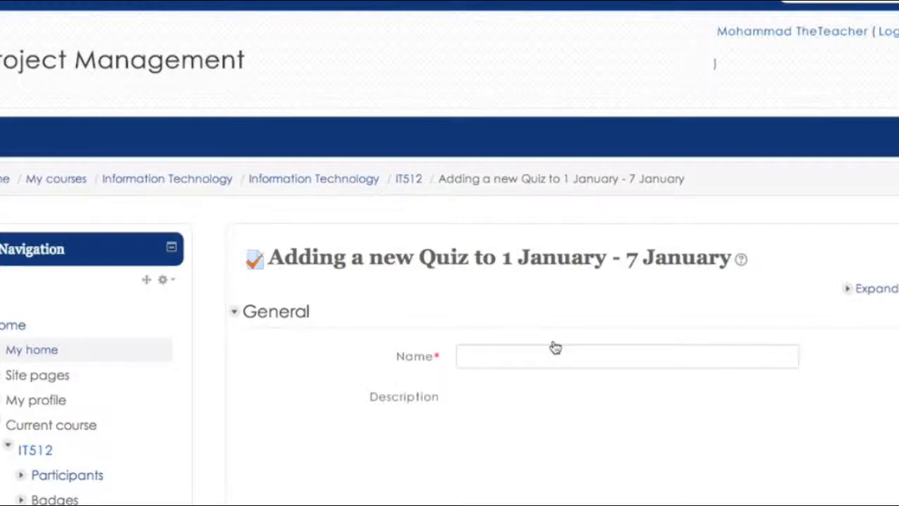
scroll(555, 347, "down", 4)
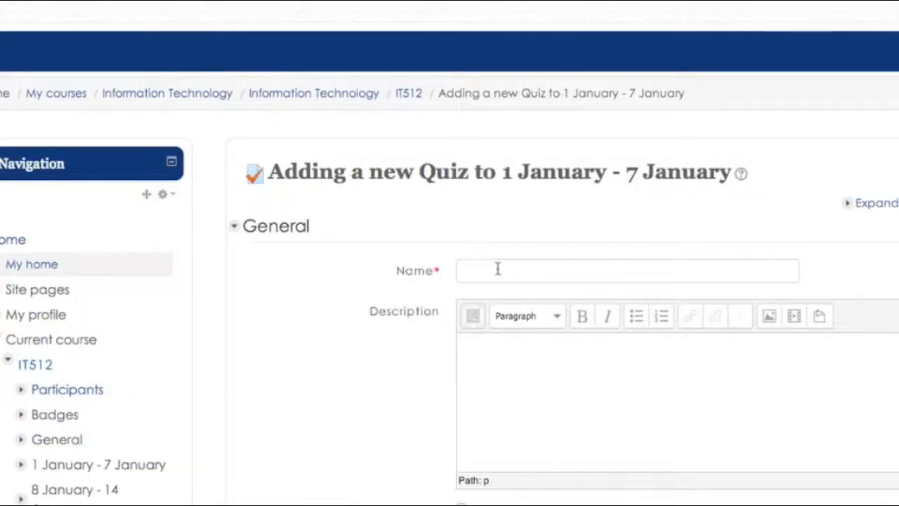
left_click(498, 269)
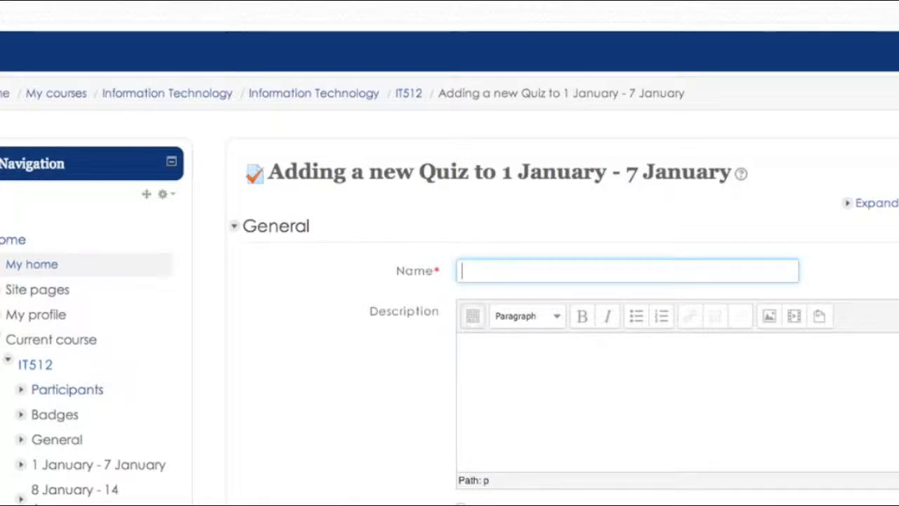
type("Quiz")
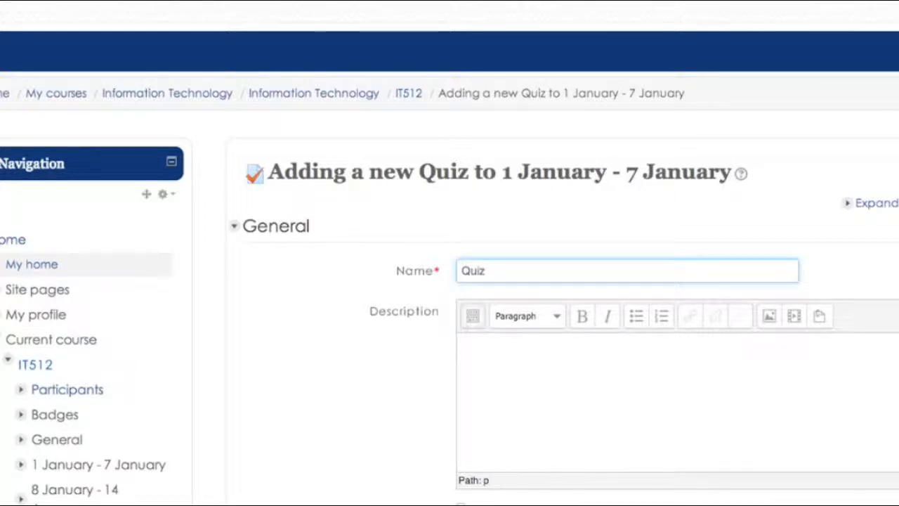
left_click(491, 361)
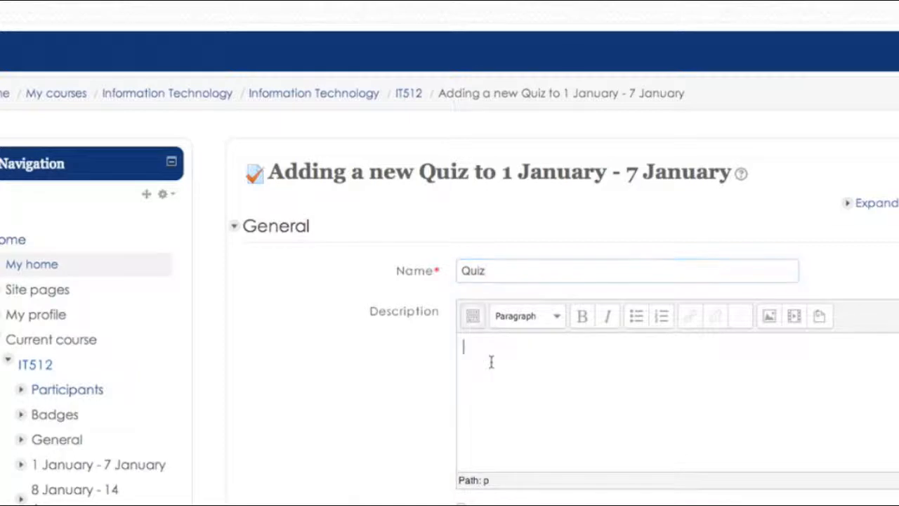
left_click(502, 269)
type("- ")
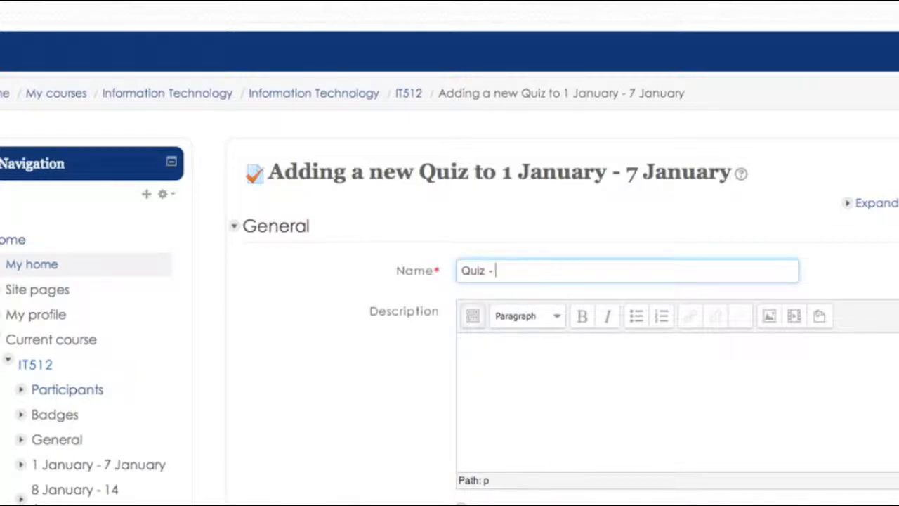
type("LP -")
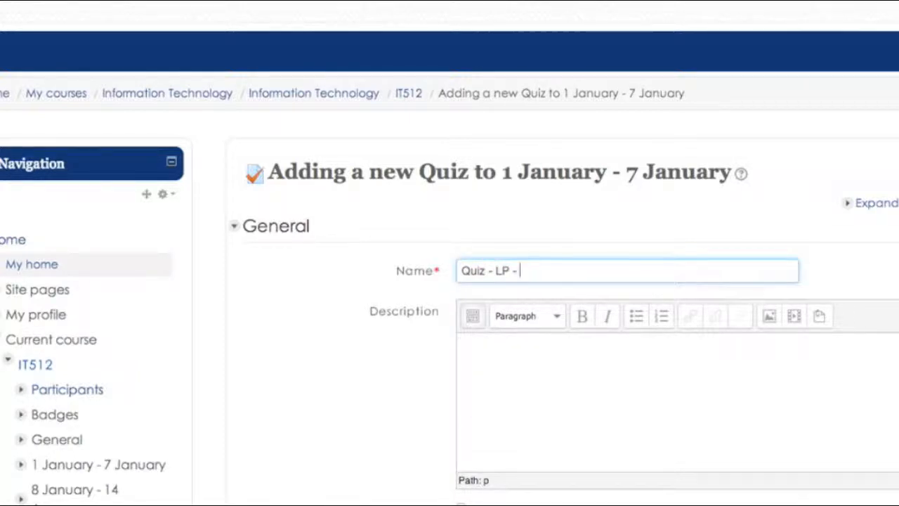
key("BackSpace")
key("BackSpace")
key("BackSpace")
type("O - PM 1")
left_click(488, 270)
type("1")
- Enter the quiz description 'This is description for the Quiz.'
left_click(522, 355)
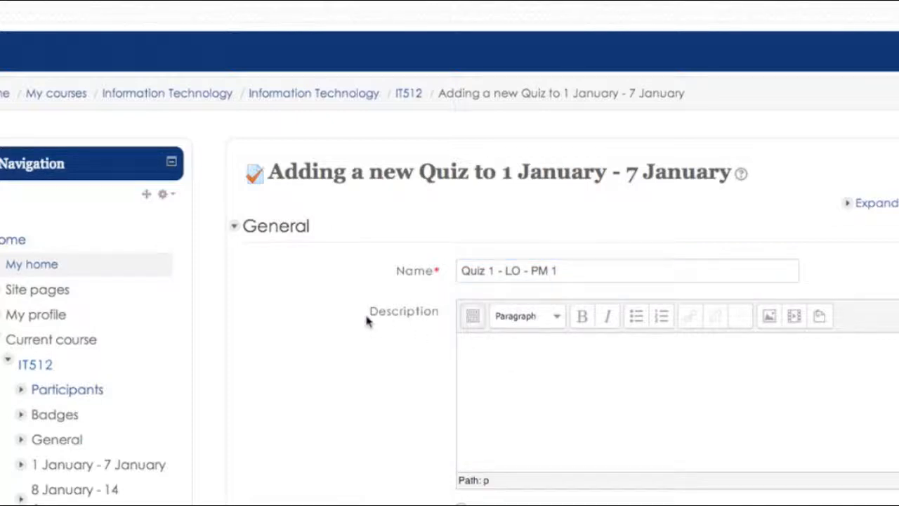
scroll(366, 320, "down", 2)
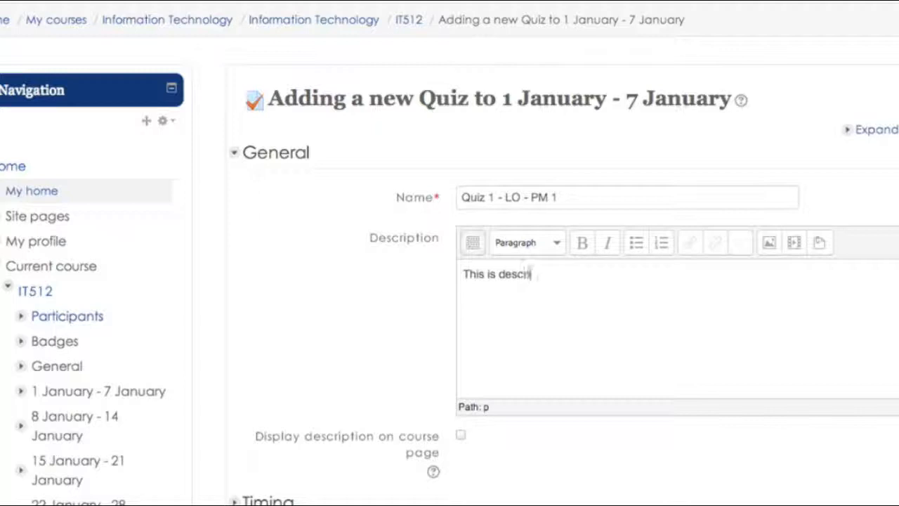
type("Quiz.")
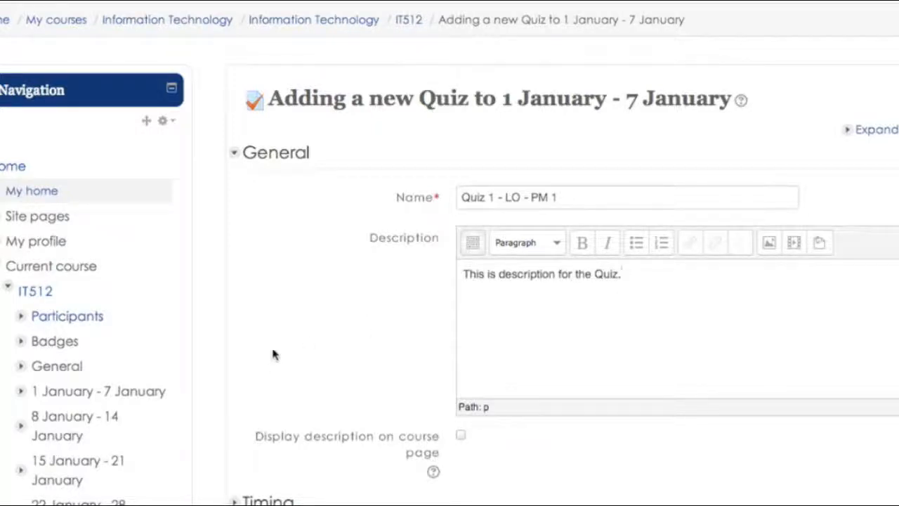
scroll(361, 361, "down", 2)
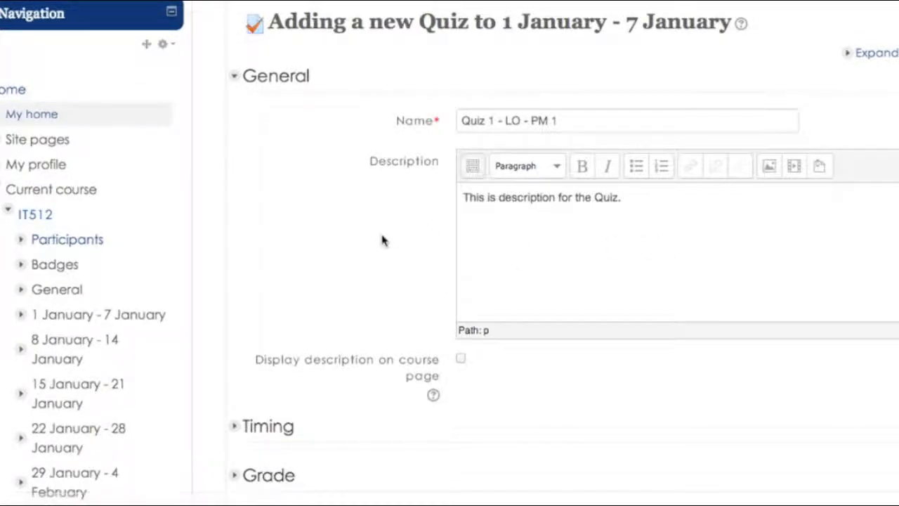
- Expand the Timing and Grade settings, leaving the time-expiry option unchanged
scroll(383, 240, "down", 4)
scroll(382, 240, "down", 2)
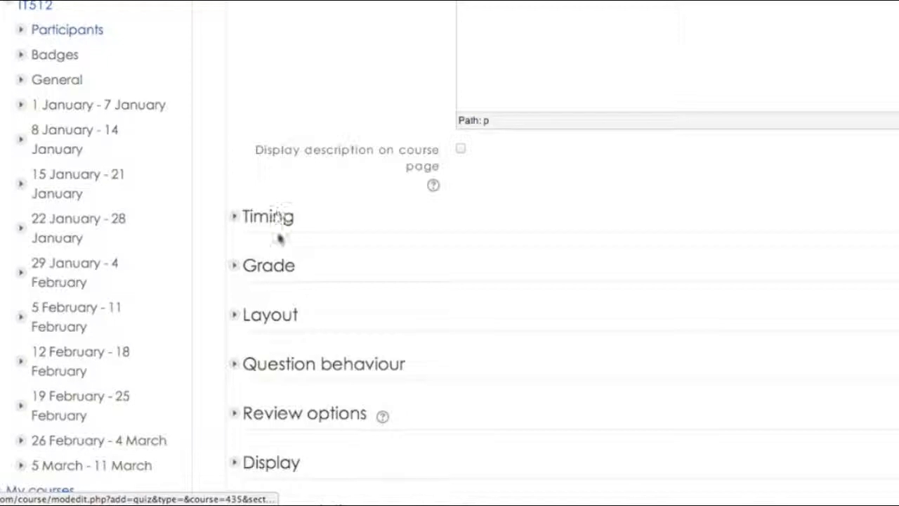
left_click(237, 215)
scroll(351, 244, "down", 3)
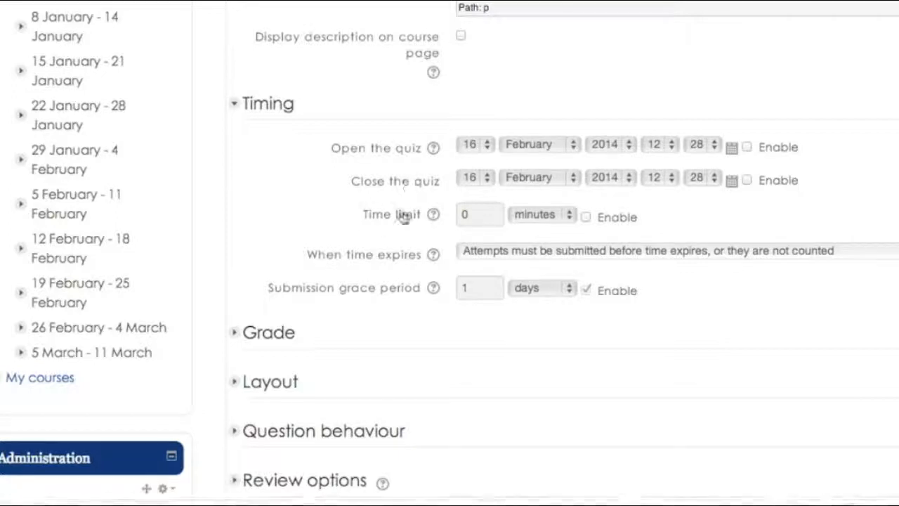
left_click(496, 254)
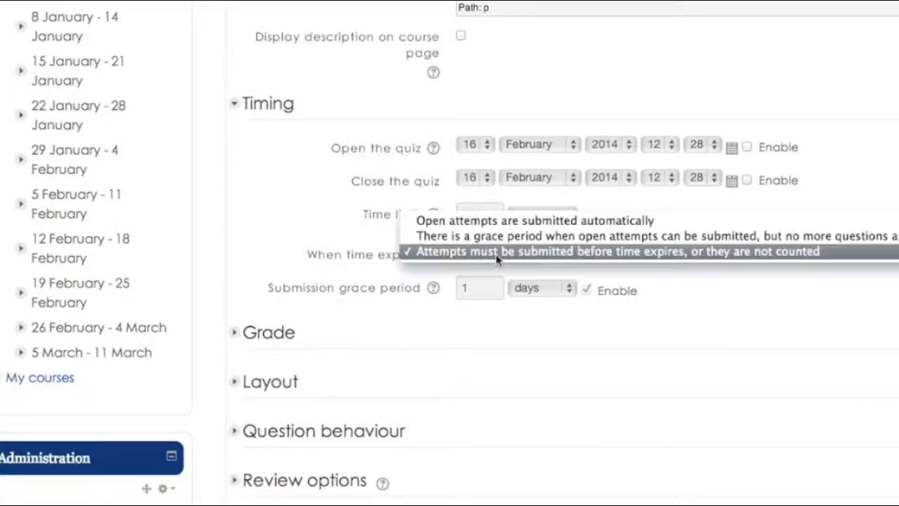
left_click(309, 254)
scroll(312, 255, "down", 4)
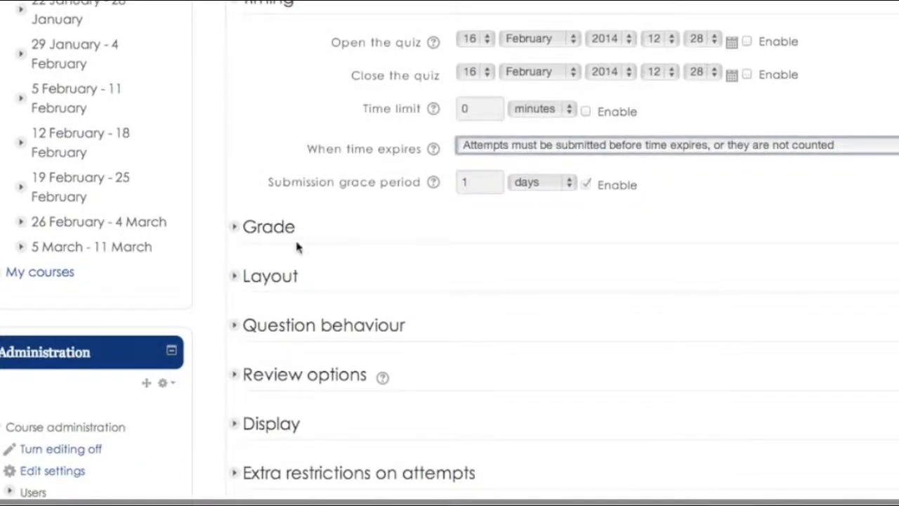
left_click(272, 237)
scroll(305, 295, "down", 4)
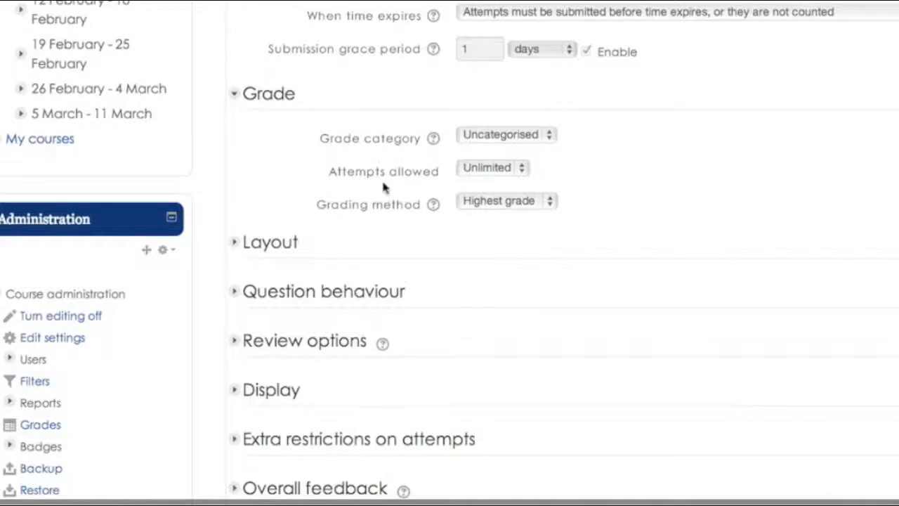
- Expand Layout, keeping a new page for every question, and show its navigation options
left_click(265, 250)
scroll(335, 273, "down", 3)
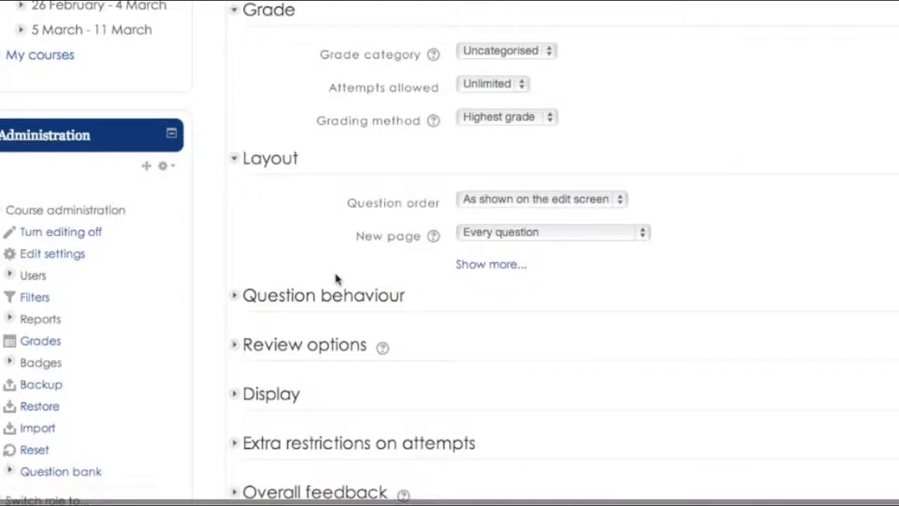
left_click(482, 234)
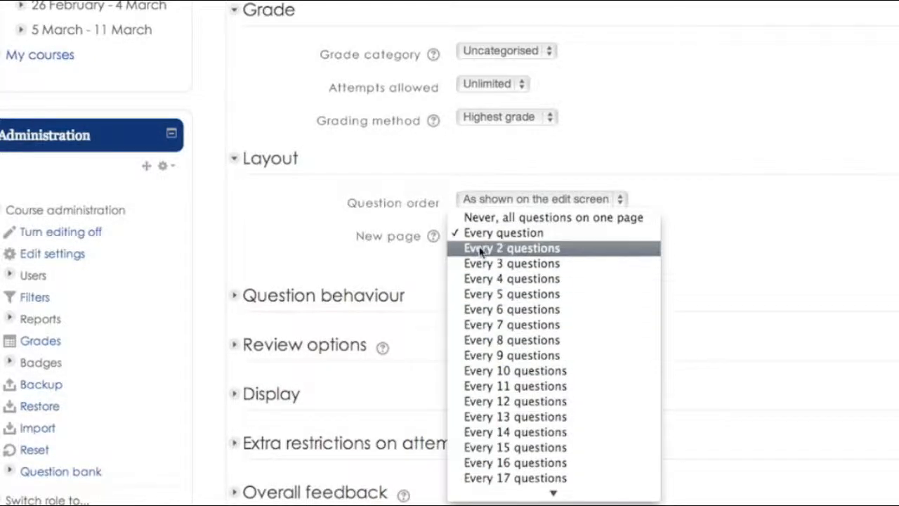
left_click(300, 254)
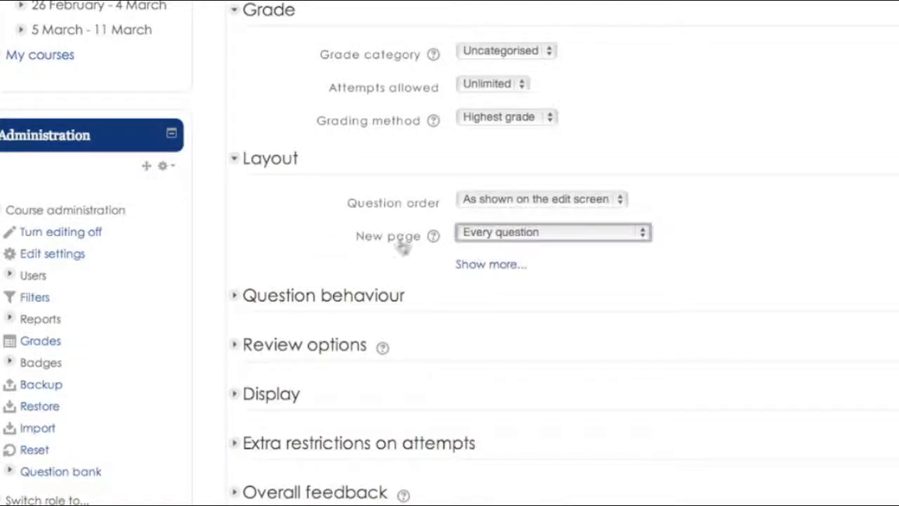
left_click(496, 262)
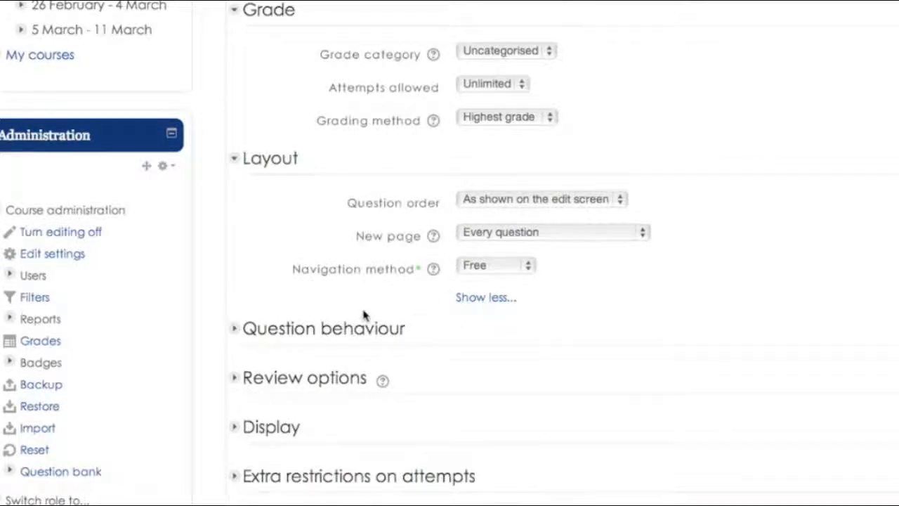
scroll(363, 314, "down", 2)
- Expand Question behaviour, keeping deferred feedback and shuffling within questions
left_click(335, 262)
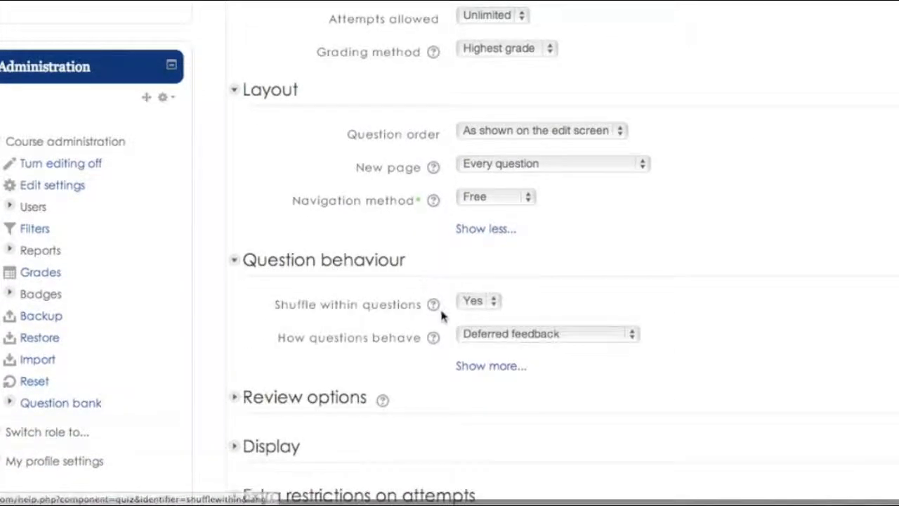
scroll(443, 316, "down", 3)
left_click(510, 254)
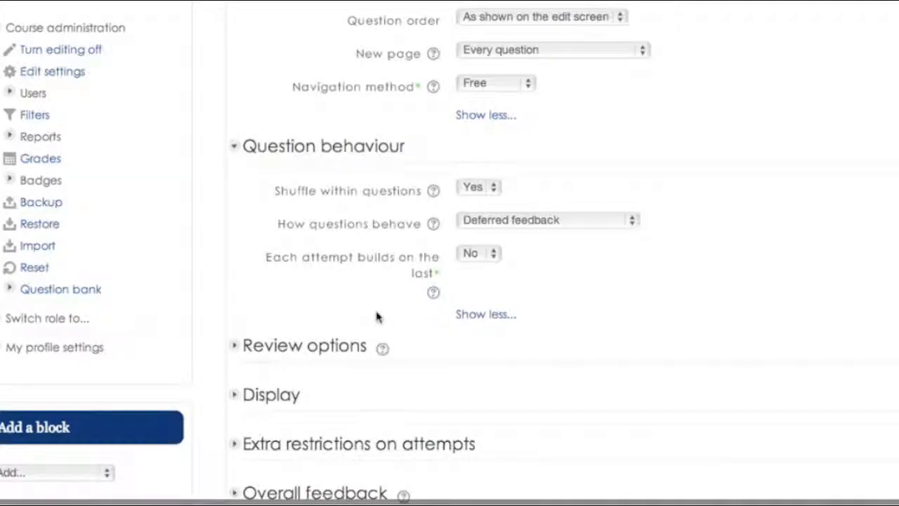
scroll(374, 316, "down", 2)
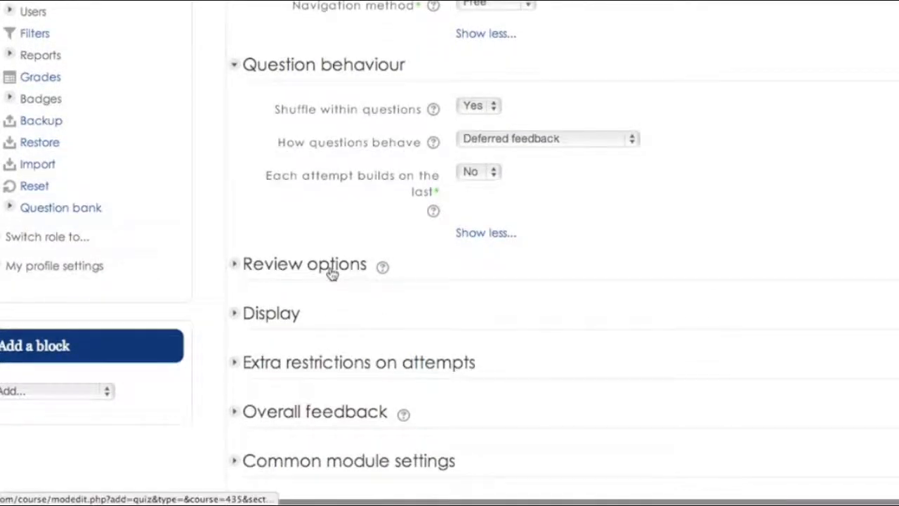
- Expand the Review options and Display sections of the quiz settings
left_click(285, 274)
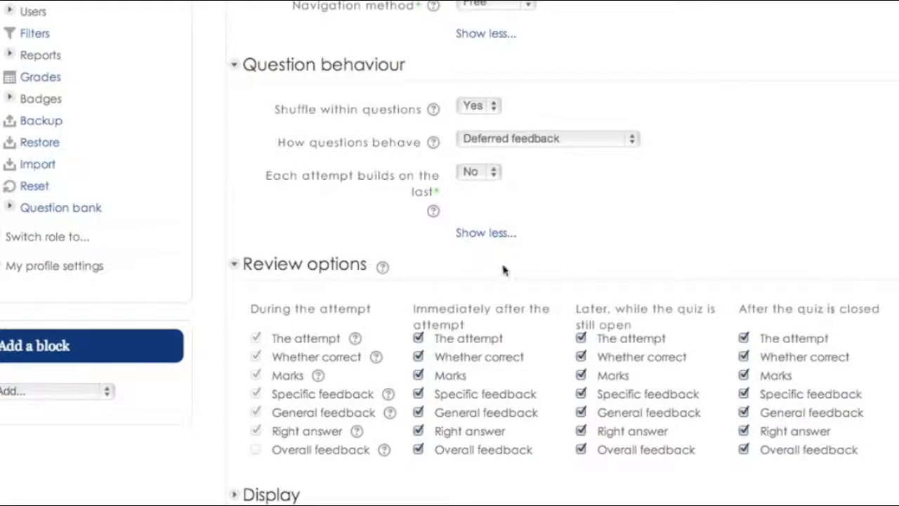
scroll(503, 271, "down", 3)
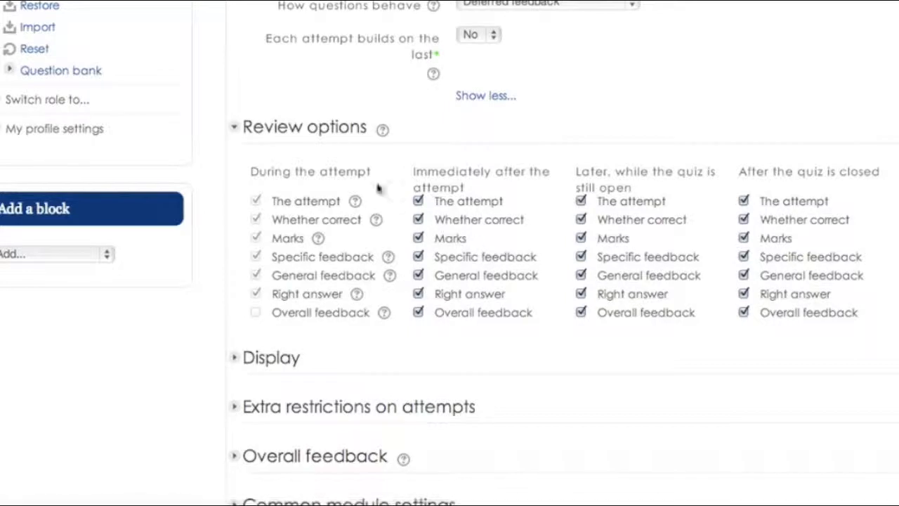
left_click(288, 357)
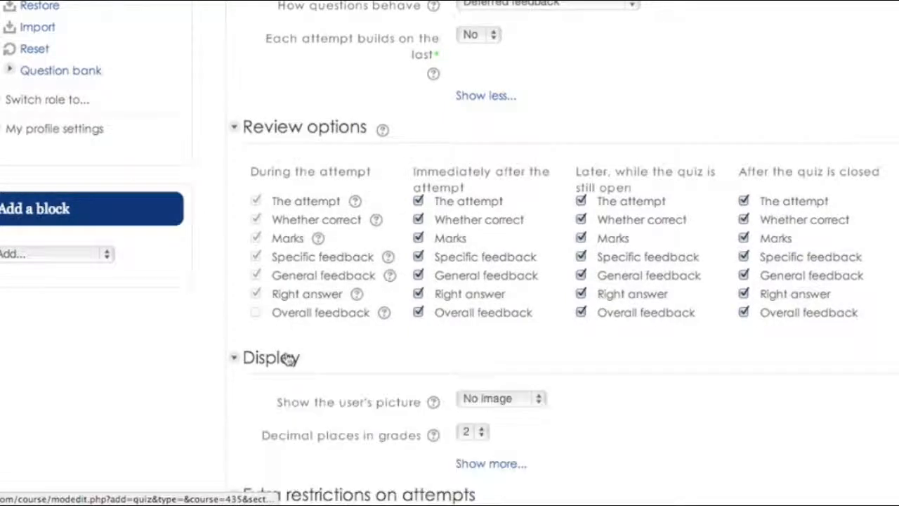
scroll(288, 358, "down", 3)
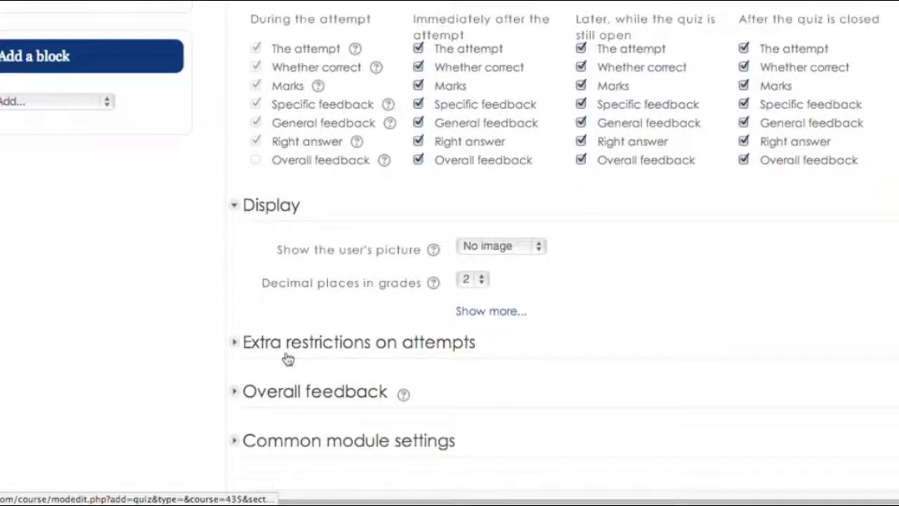
- Expand Extra restrictions on attempts with all its fields, then Overall feedback
left_click(311, 289)
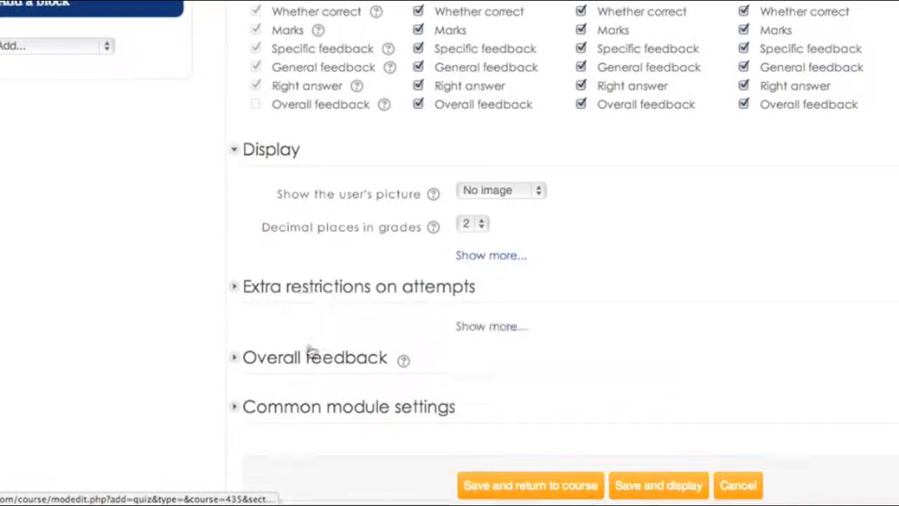
scroll(311, 359, "down", 1)
left_click(491, 271)
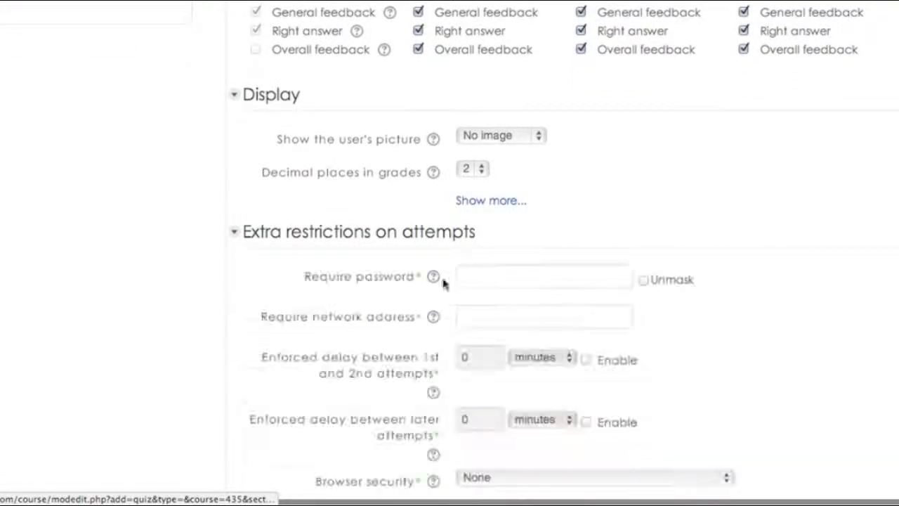
scroll(348, 307, "down", 2)
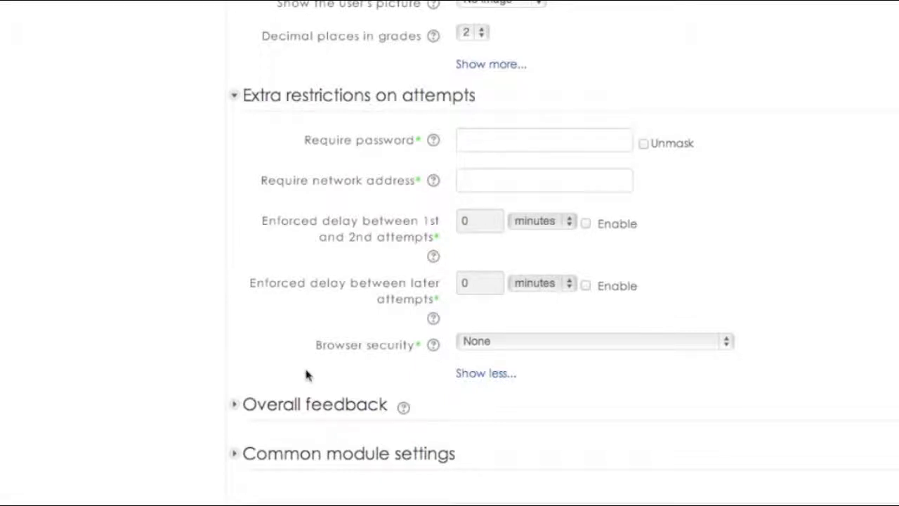
scroll(306, 375, "down", 1)
scroll(308, 376, "down", 1)
left_click(295, 314)
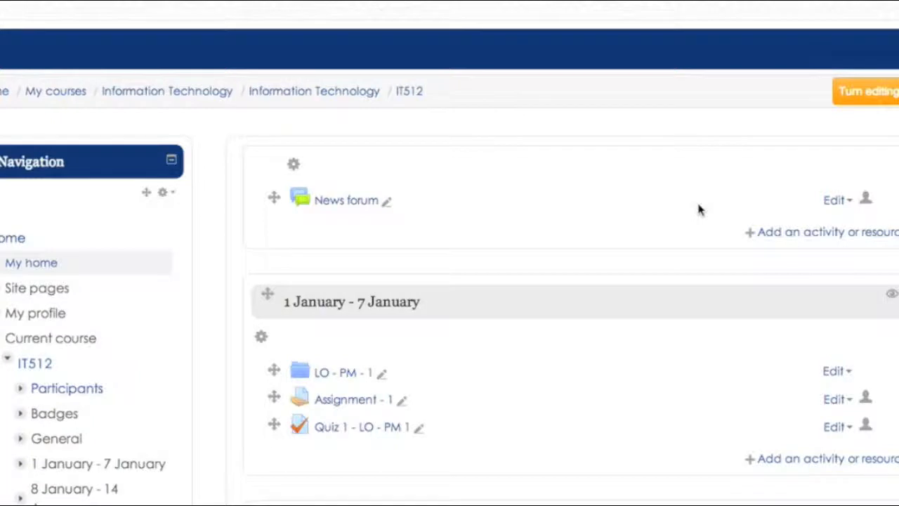
- Turn editing off on the IT512 course page
scroll(699, 208, "down", 1)
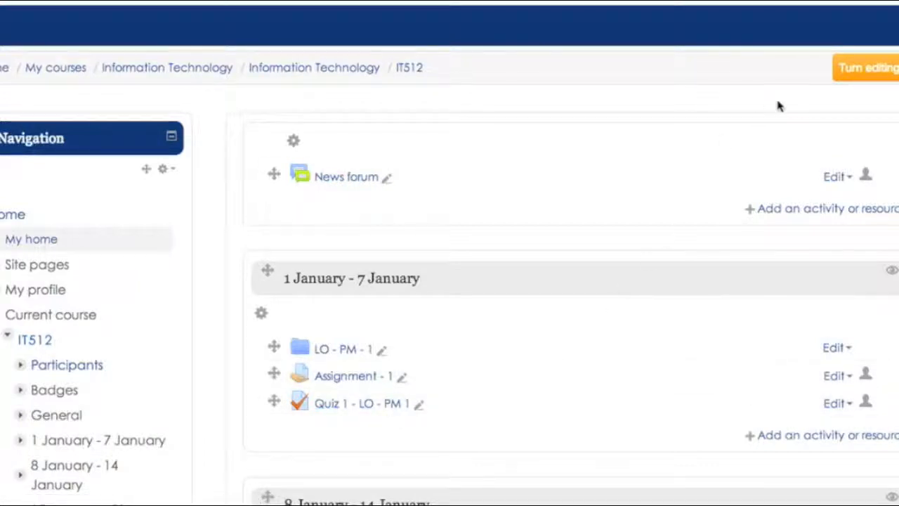
left_click(872, 80)
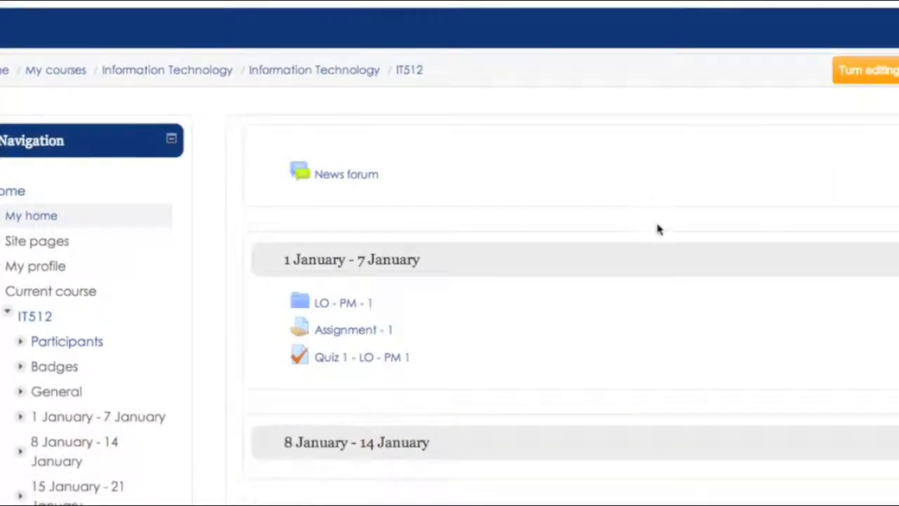
- Open Quiz 1 - LO - PM 1's Edit quiz page and change the maximum grade to 100.00
left_click(389, 364)
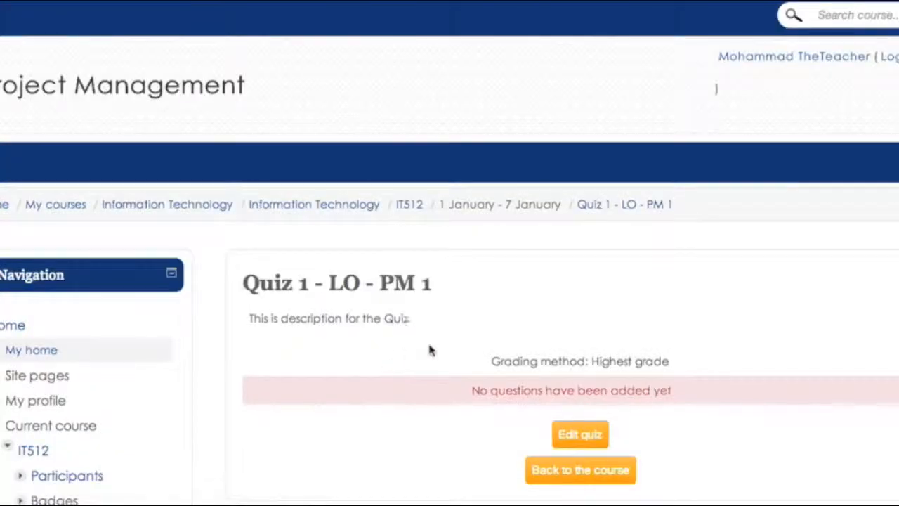
scroll(471, 344, "down", 2)
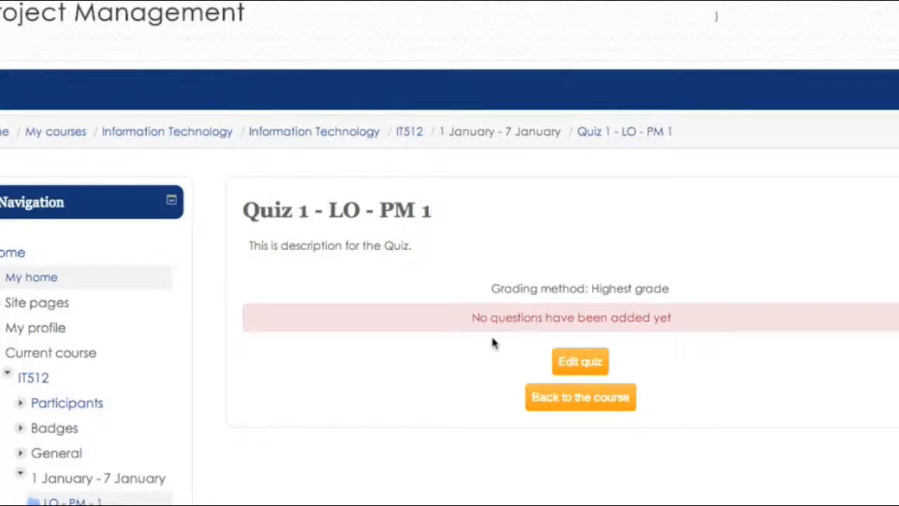
left_click(581, 370)
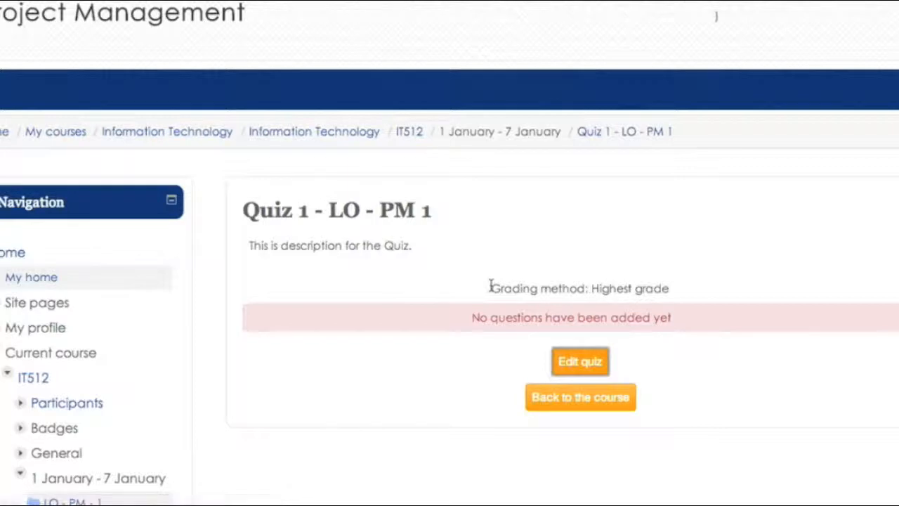
scroll(491, 284, "down", 4)
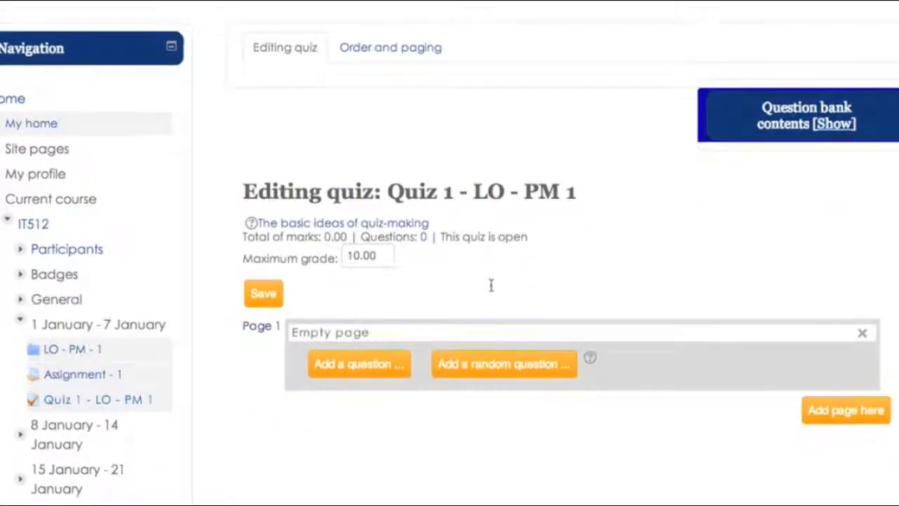
left_click(364, 255)
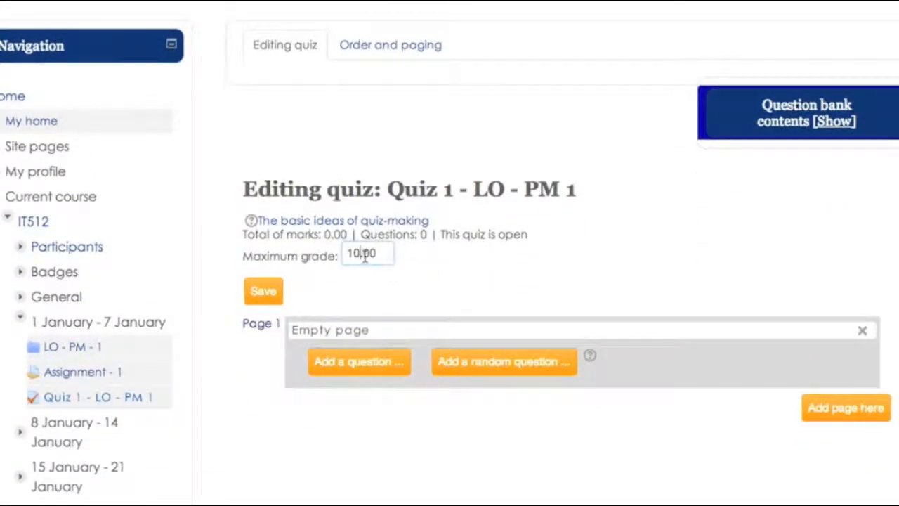
type("0")
scroll(384, 295, "down", 1)
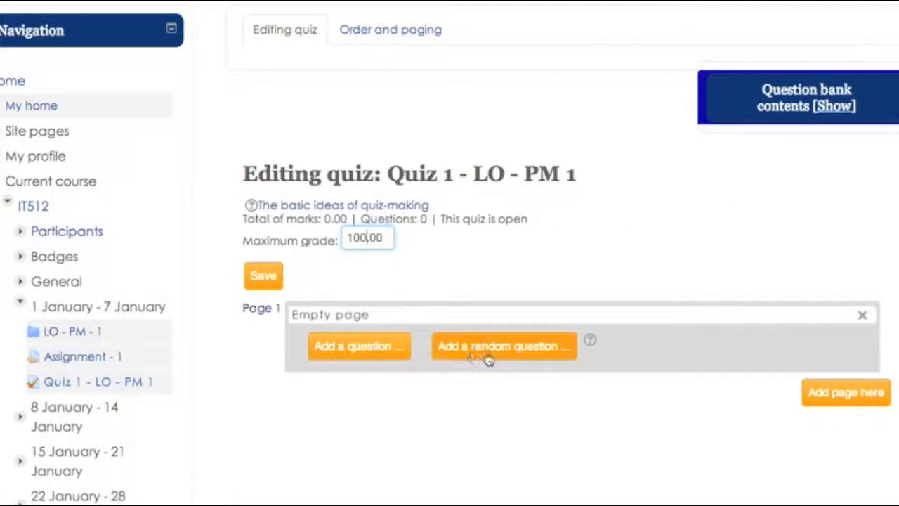
- Start a new True/False question on page 1 of the quiz
left_click(362, 347)
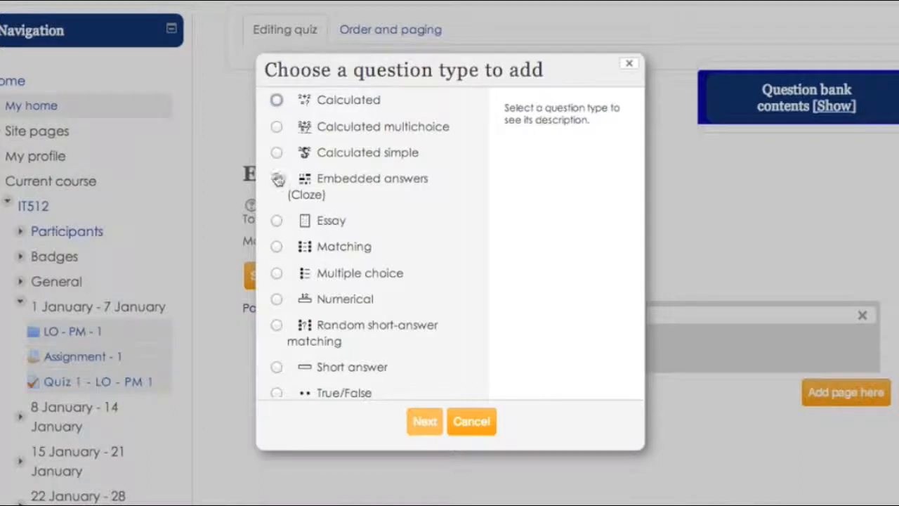
scroll(278, 172, "down", 2)
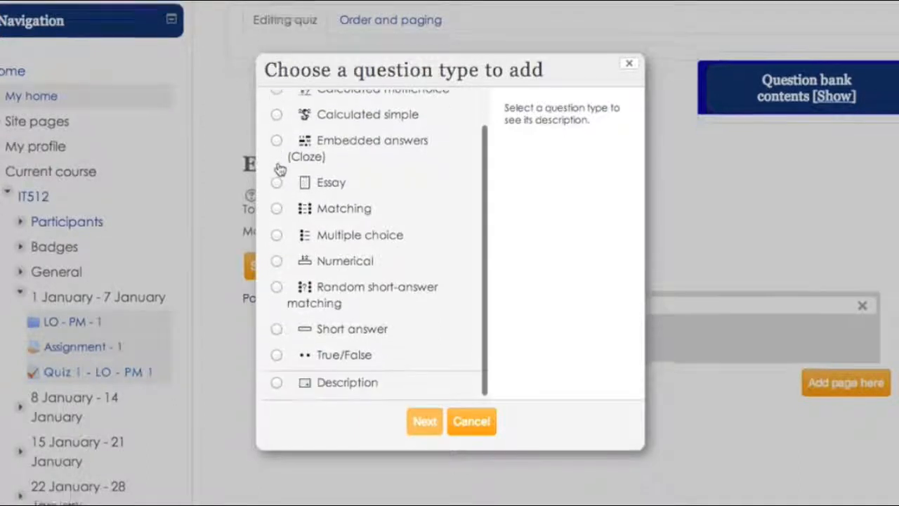
left_click(276, 354)
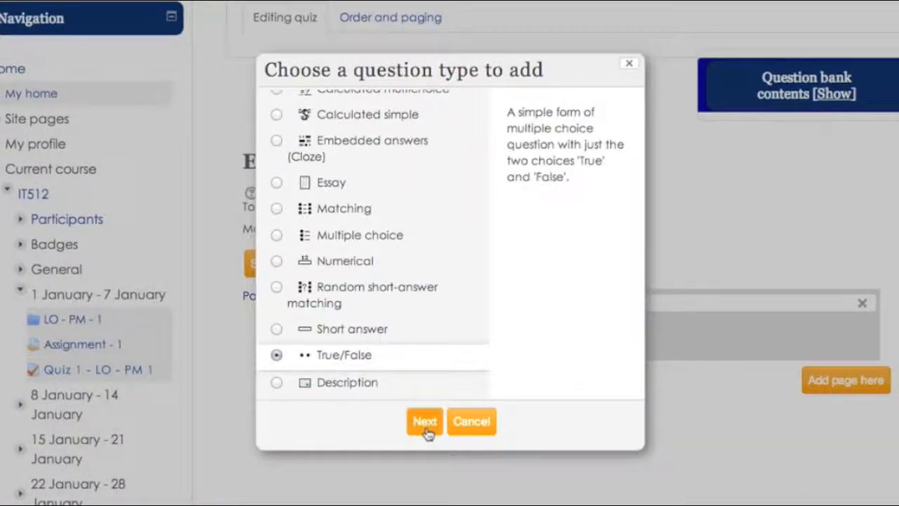
left_click(426, 425)
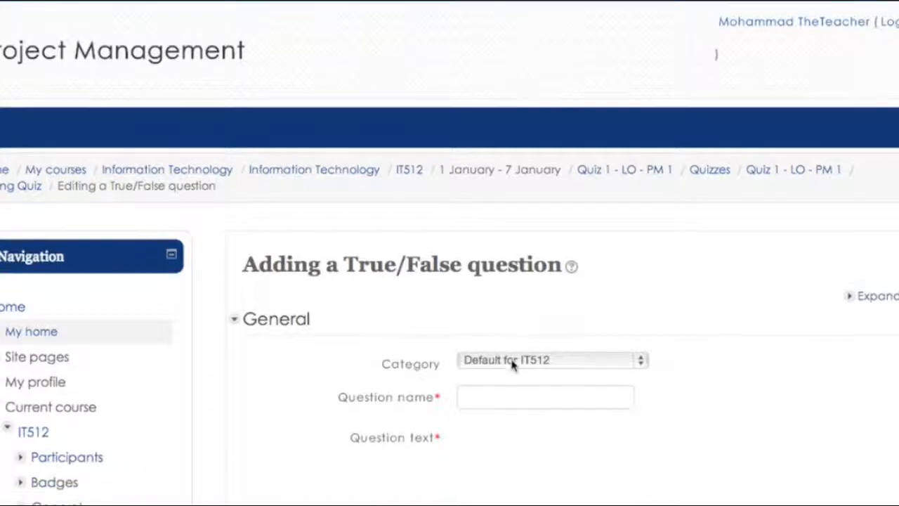
- Enter question name 'True or False' and text 'Do you think this video is useful?'
scroll(513, 366, "down", 2)
scroll(681, 307, "down", 2)
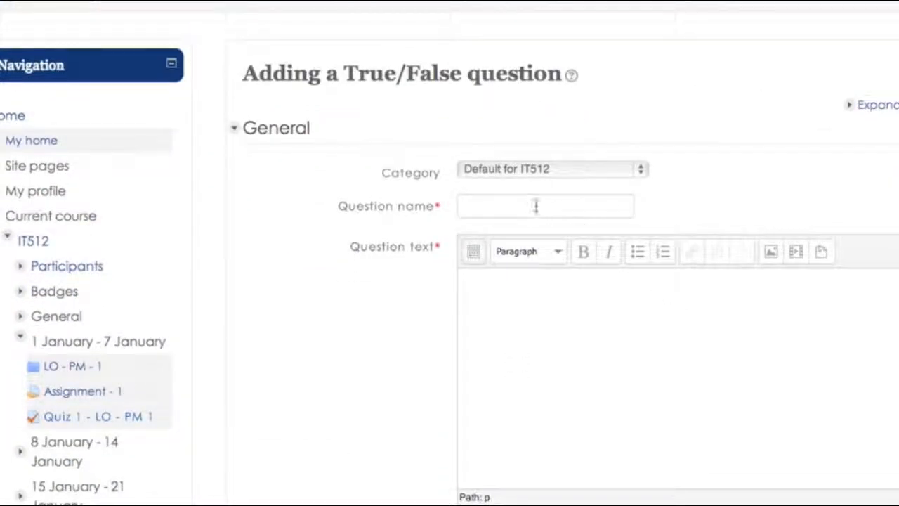
left_click(536, 206)
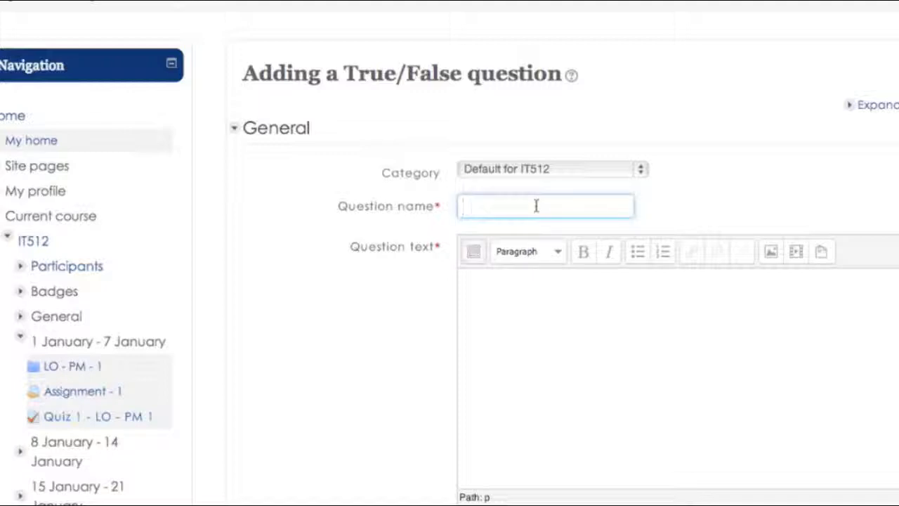
type("True or False")
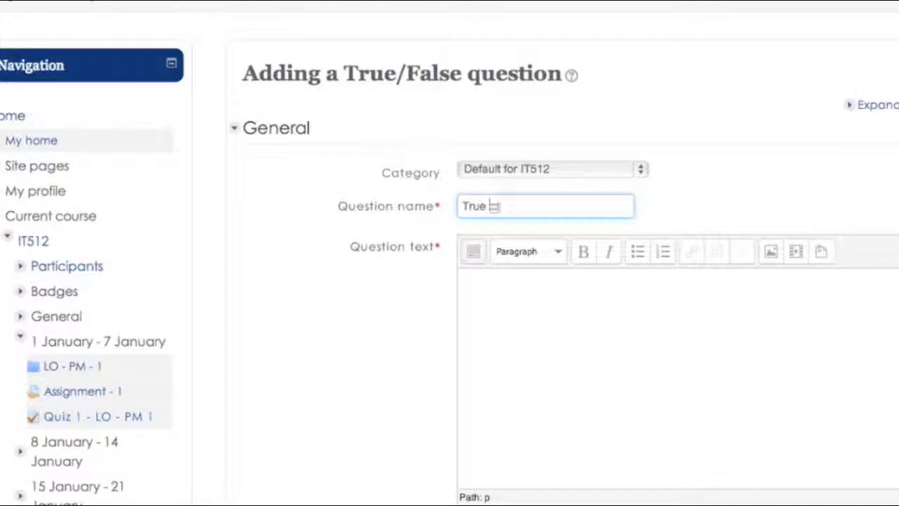
left_click(536, 304)
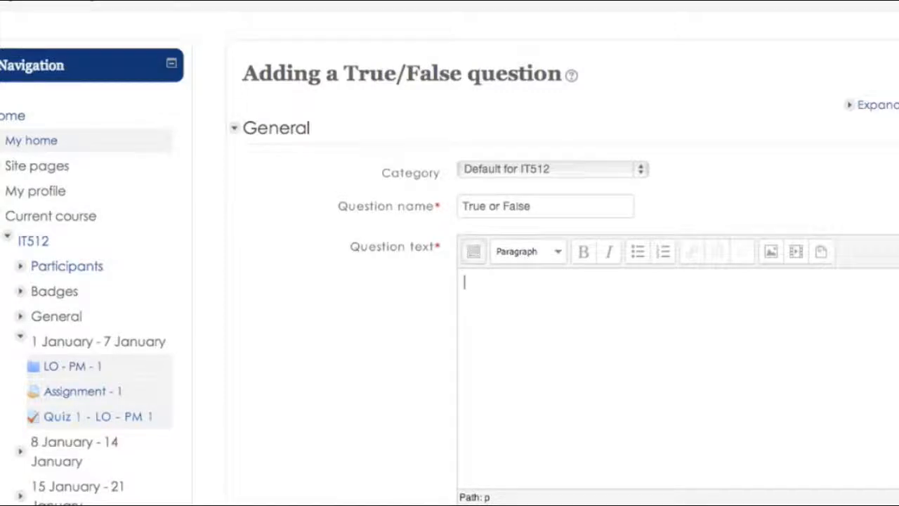
type("Do you think this")
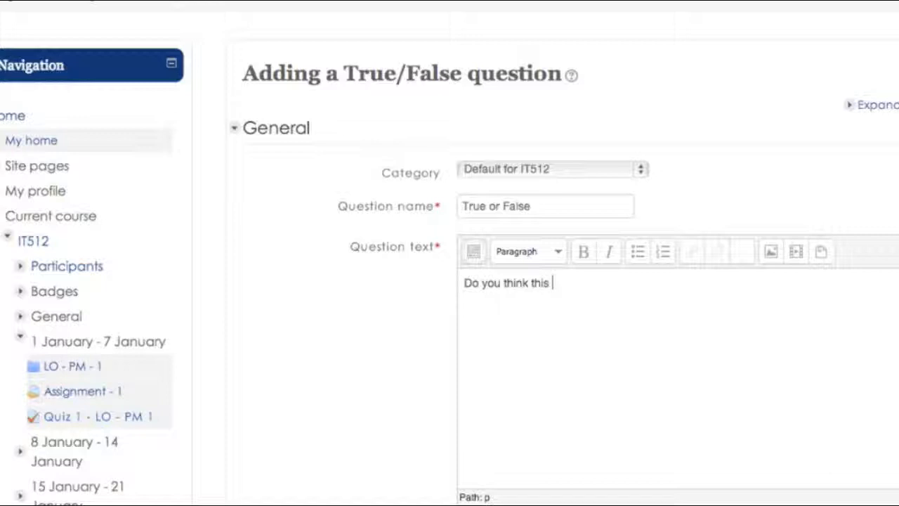
type(" video is useful?")
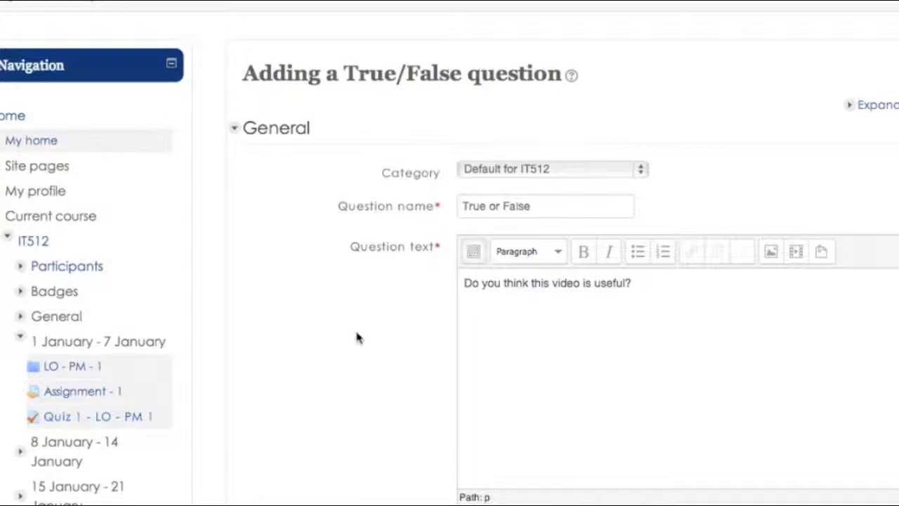
scroll(356, 338, "down", 5)
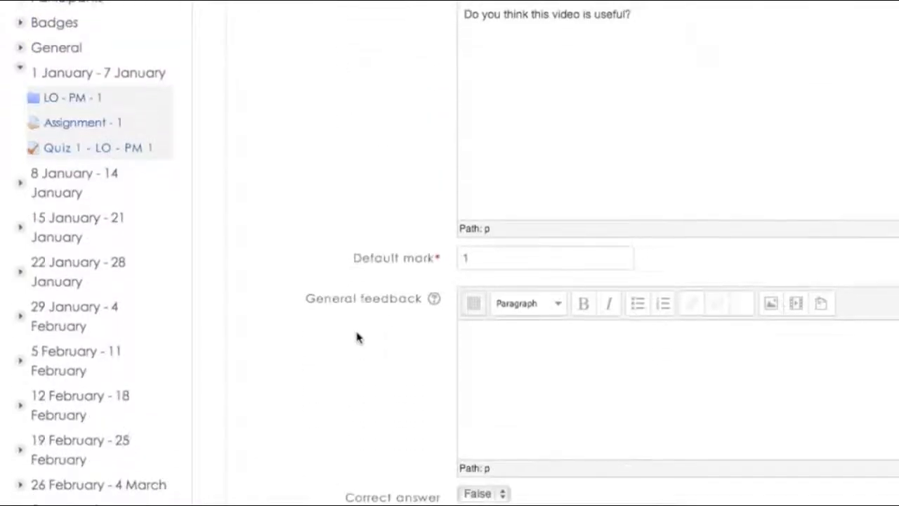
- Set the question's default mark to 5
left_click(488, 257)
double_click(488, 258)
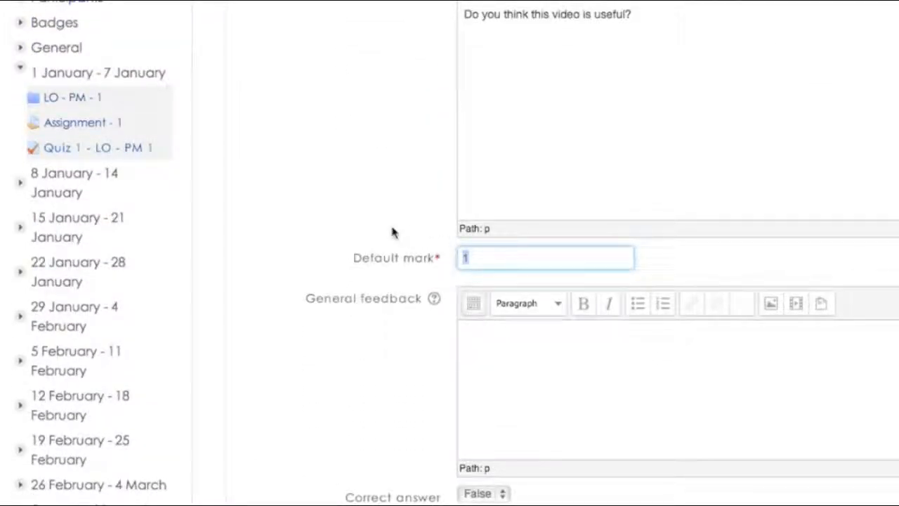
type("5")
scroll(366, 373, "down", 2)
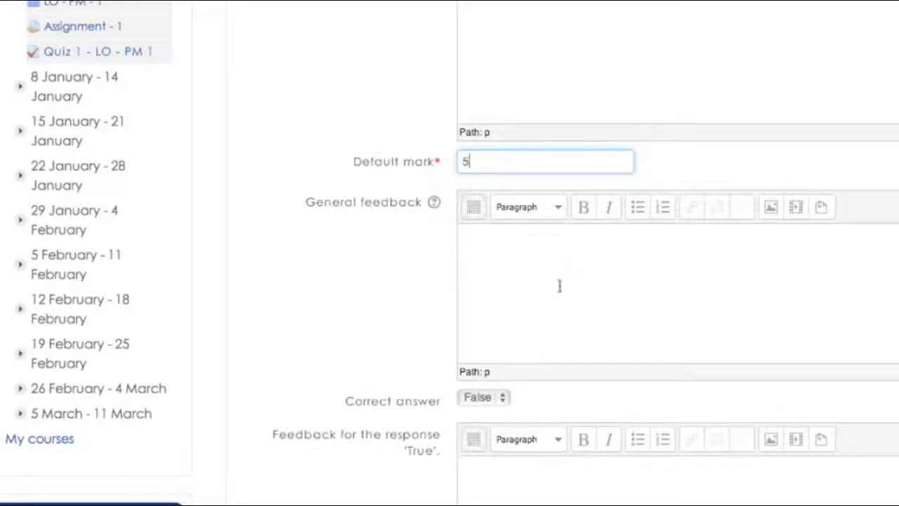
scroll(402, 314, "down", 4)
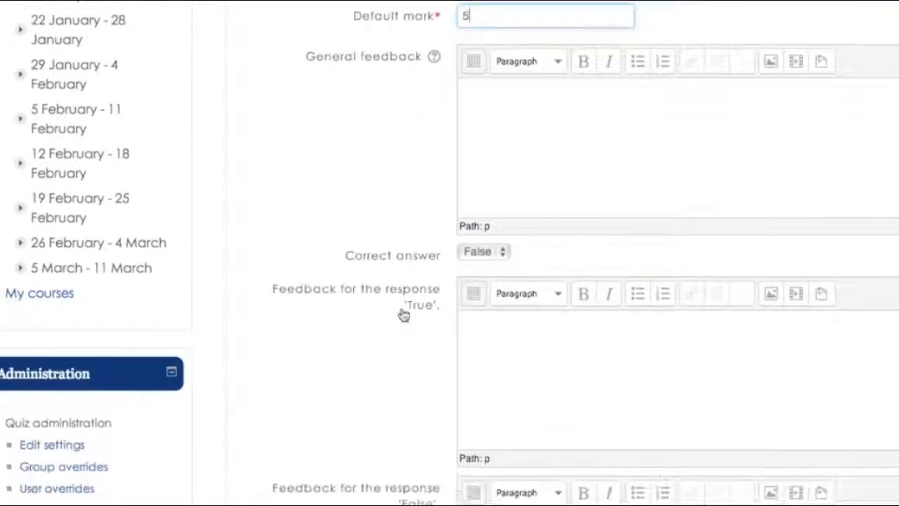
- Choose True as the correct answer
left_click(487, 254)
left_click(486, 268)
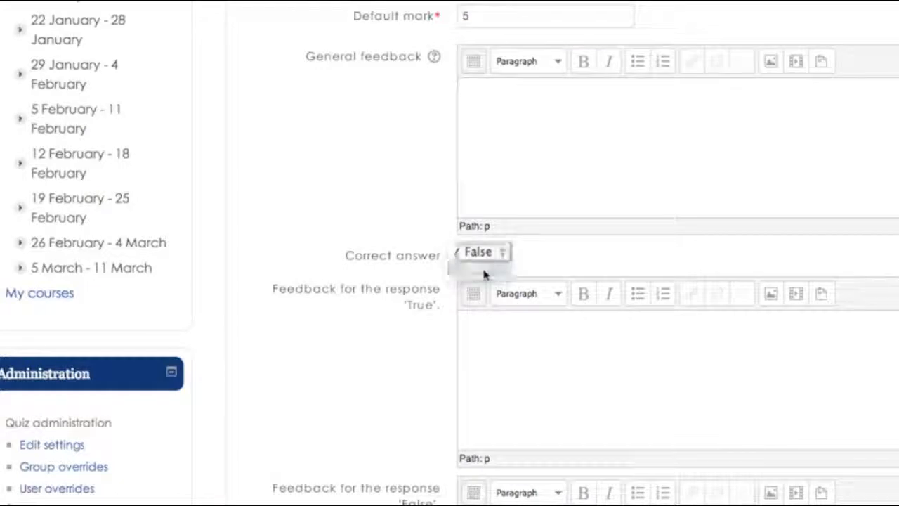
scroll(343, 253, "down", 1)
scroll(343, 253, "down", 2)
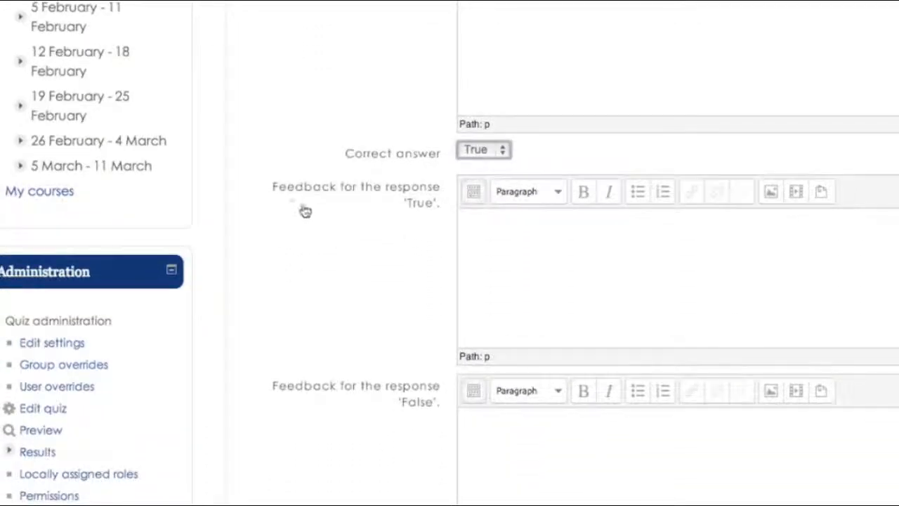
left_click(524, 234)
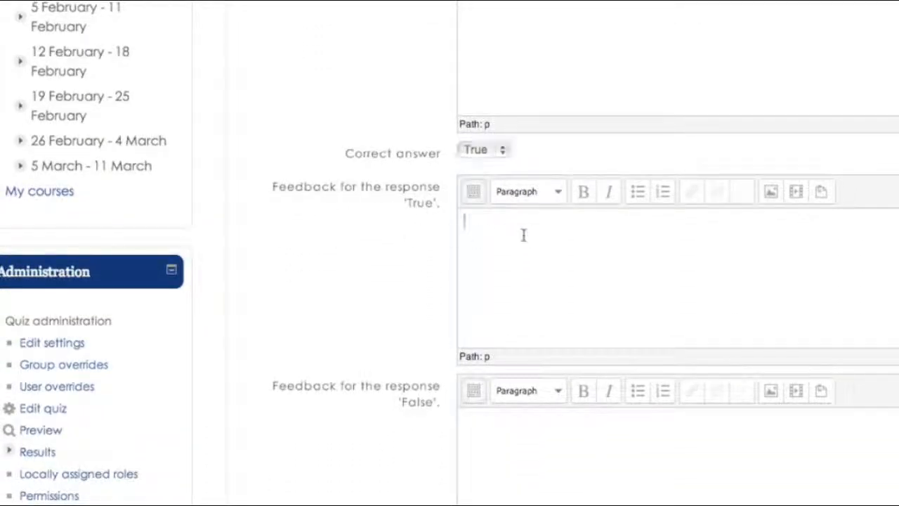
- Enter 'Thank you' as True feedback and 'What do you think we should do differently?' as False feedback
type("Thank you")
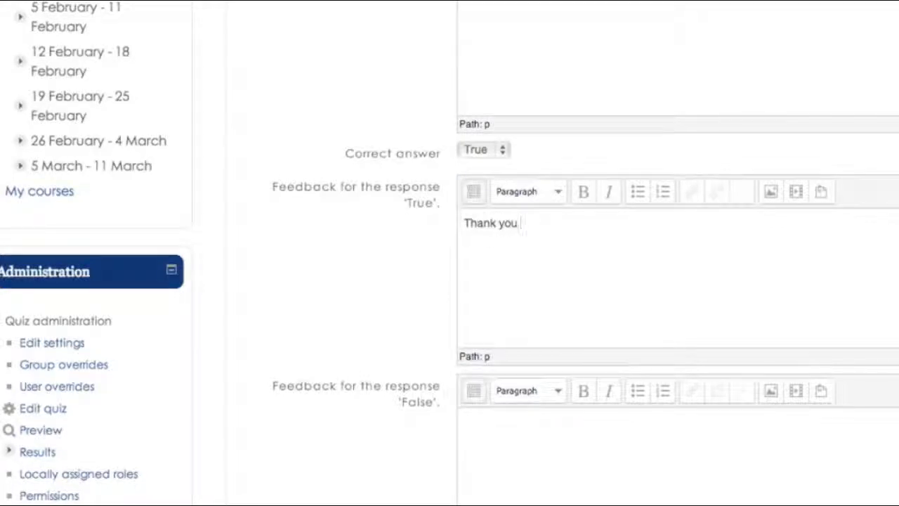
scroll(403, 313, "down", 2)
scroll(406, 313, "down", 2)
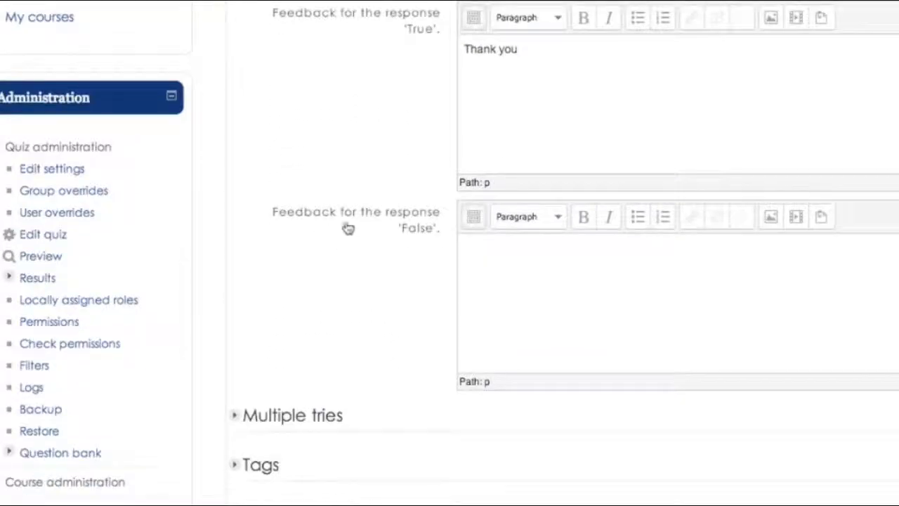
left_click(494, 265)
type("What ")
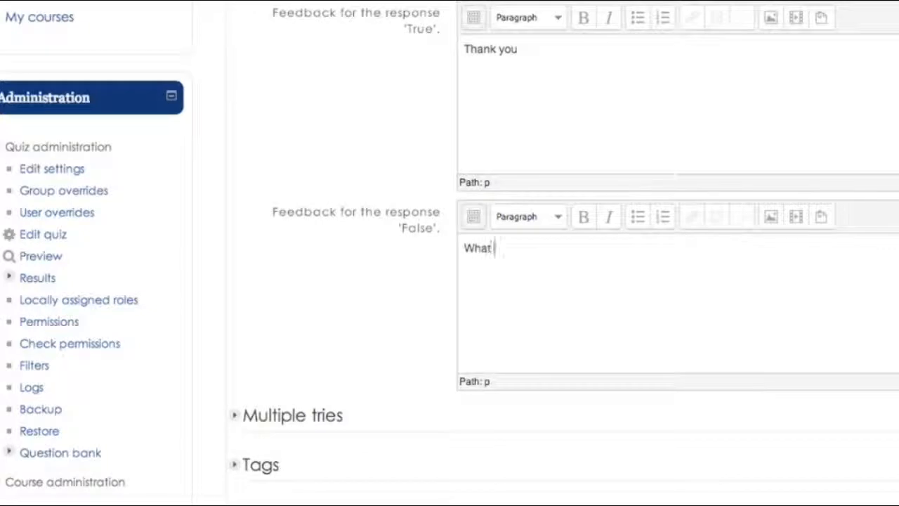
type("do you think")
key("BackSpace")
type("nk we sh")
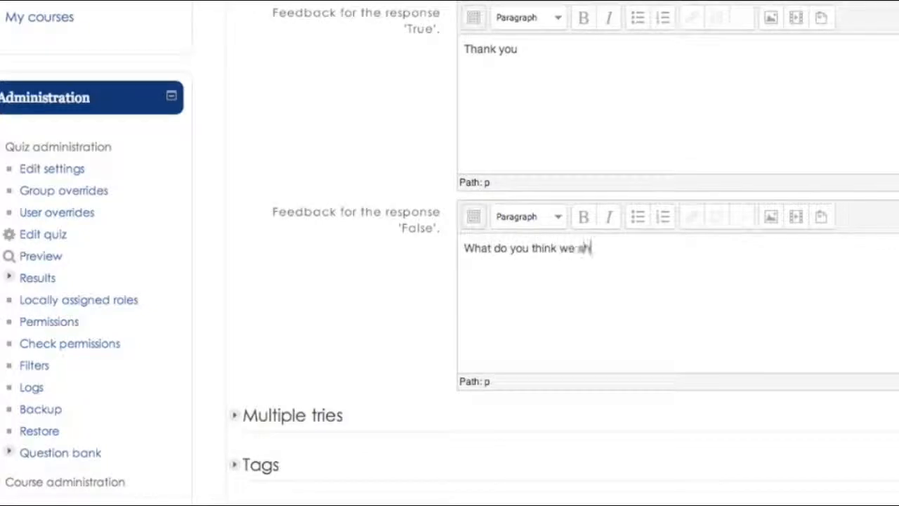
type("ould do differen")
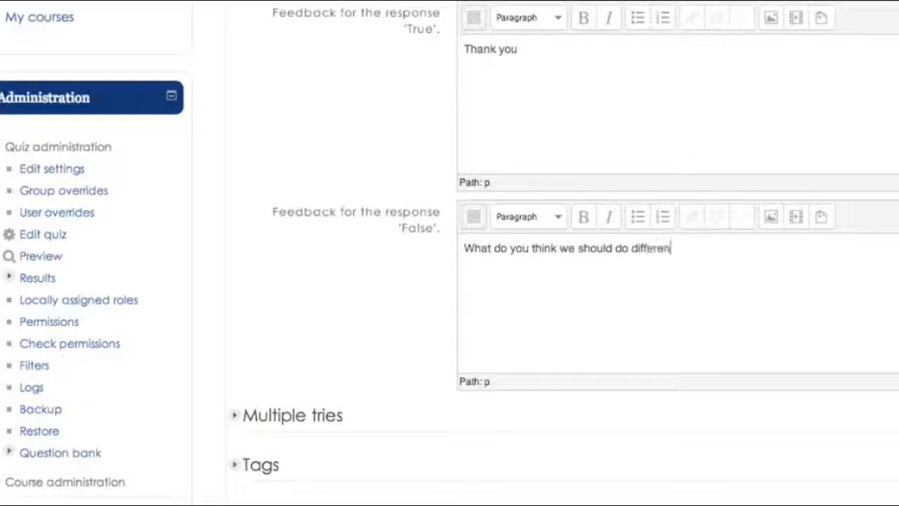
type("tly?")
- Expand the Multiple tries settings and save the True/False question
left_click(251, 417)
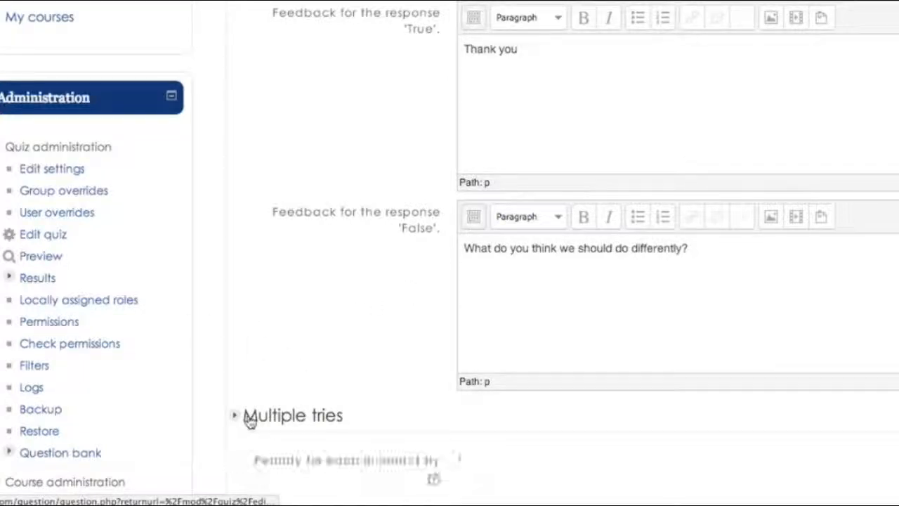
scroll(339, 401, "down", 4)
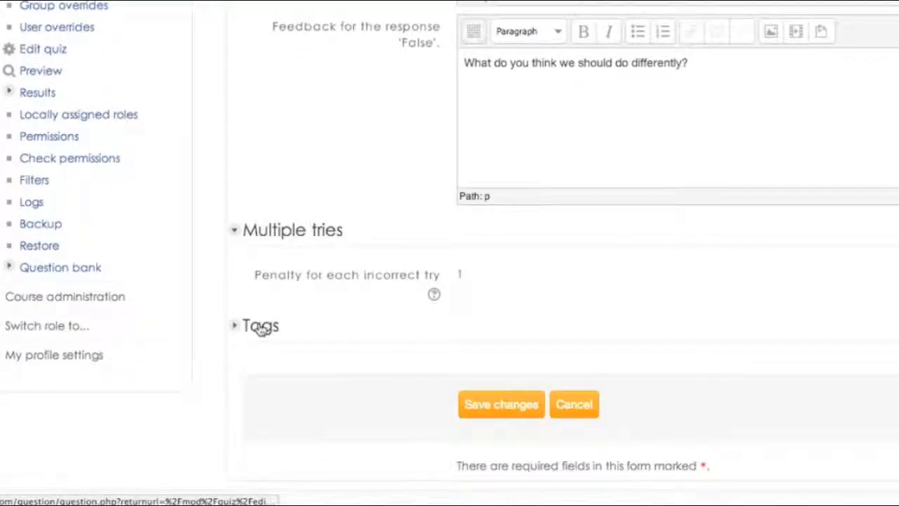
left_click(498, 405)
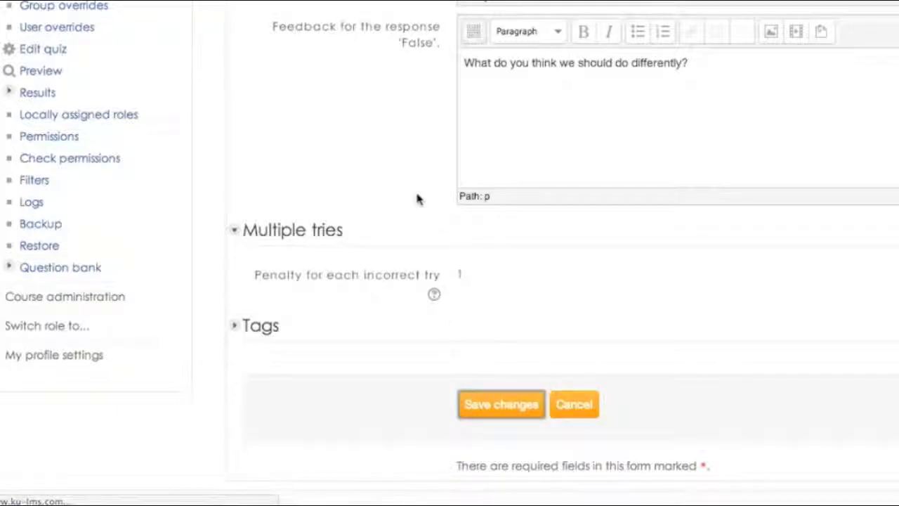
scroll(417, 337, "down", 4)
scroll(417, 337, "down", 3)
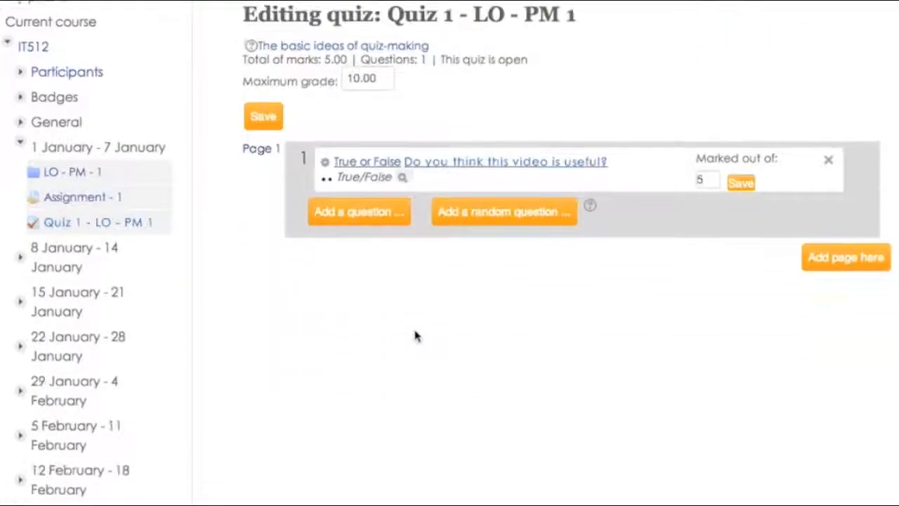
- Scroll back up the Editing quiz page to review the saved question
scroll(462, 146, "up", 4)
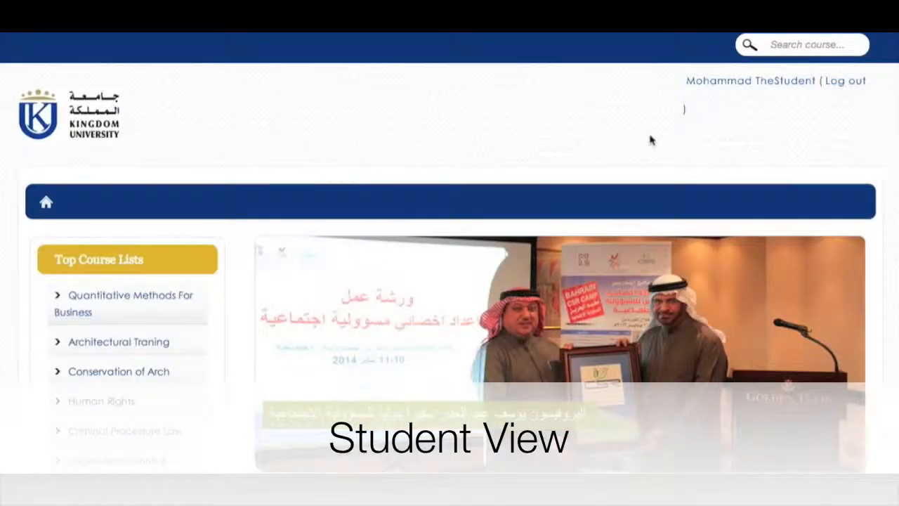
- Go into the IT Project Management course and open the 'Quiz 1 - LO - PM 1' quiz
scroll(650, 140, "down", 3)
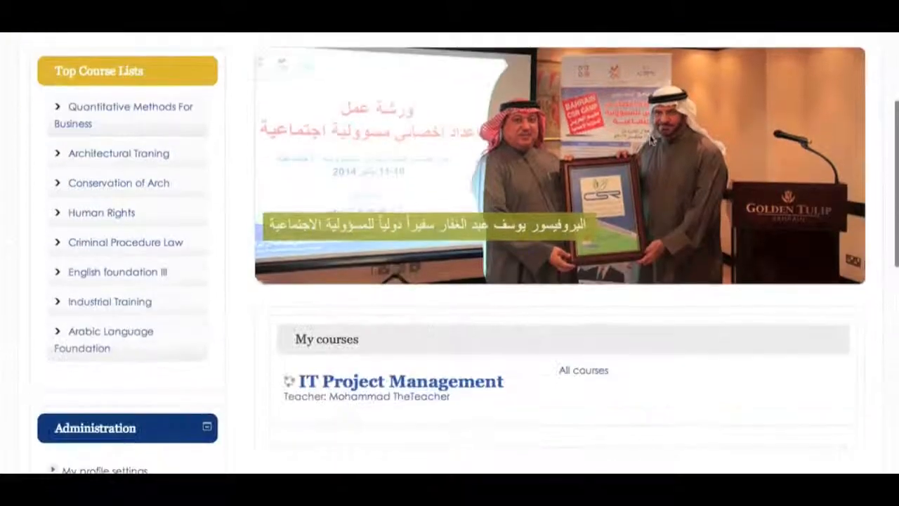
left_click(426, 386)
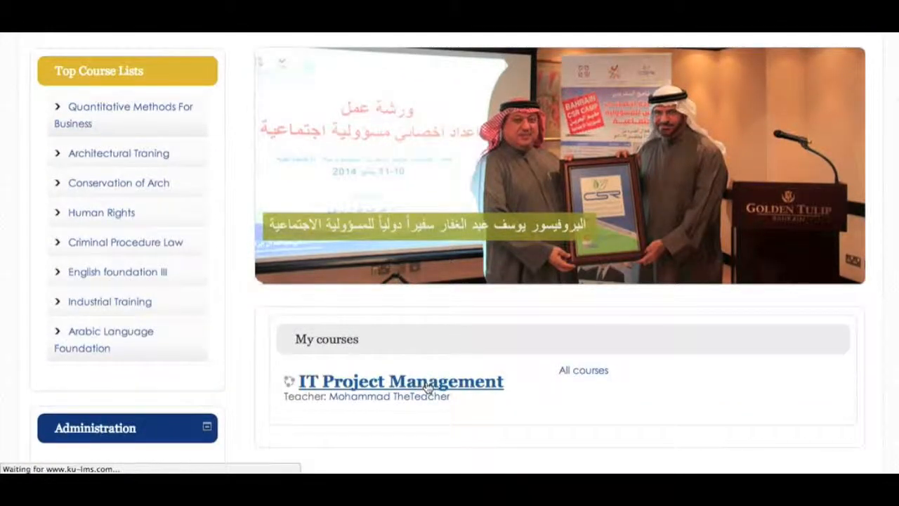
scroll(427, 387, "down", 2)
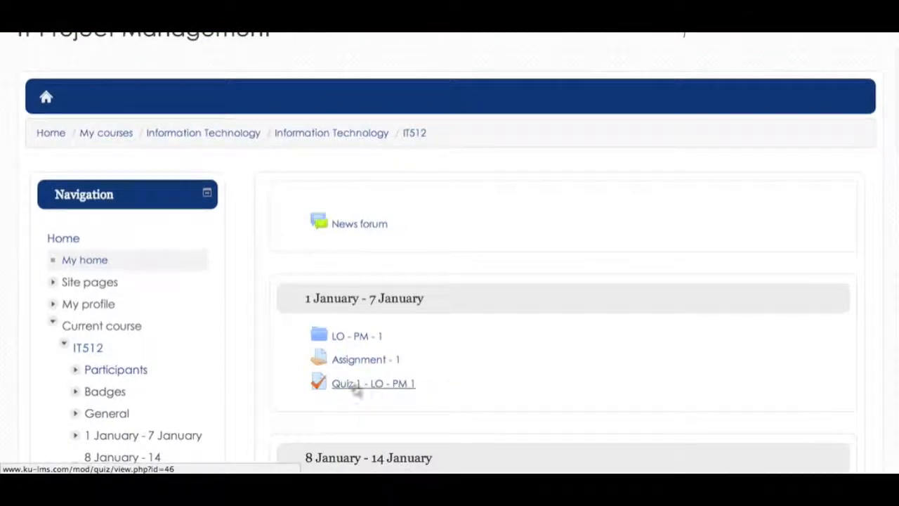
left_click(380, 388)
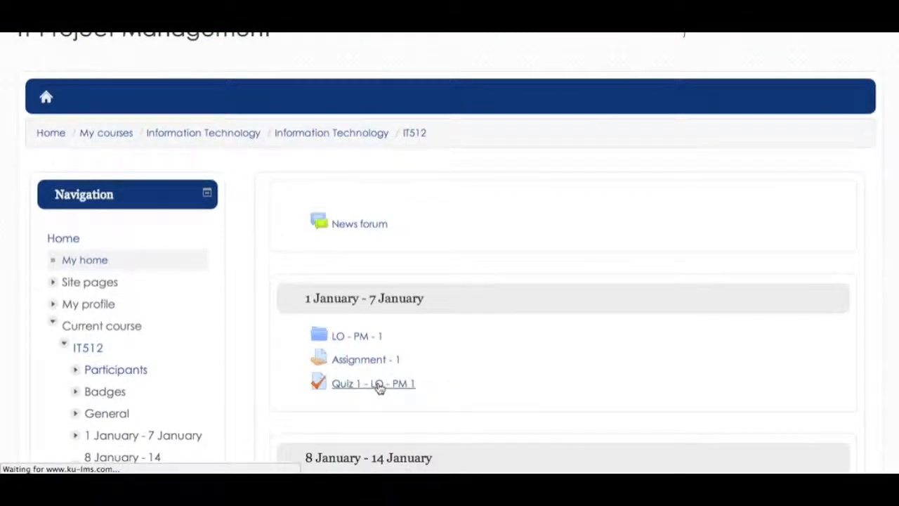
scroll(511, 359, "down", 3)
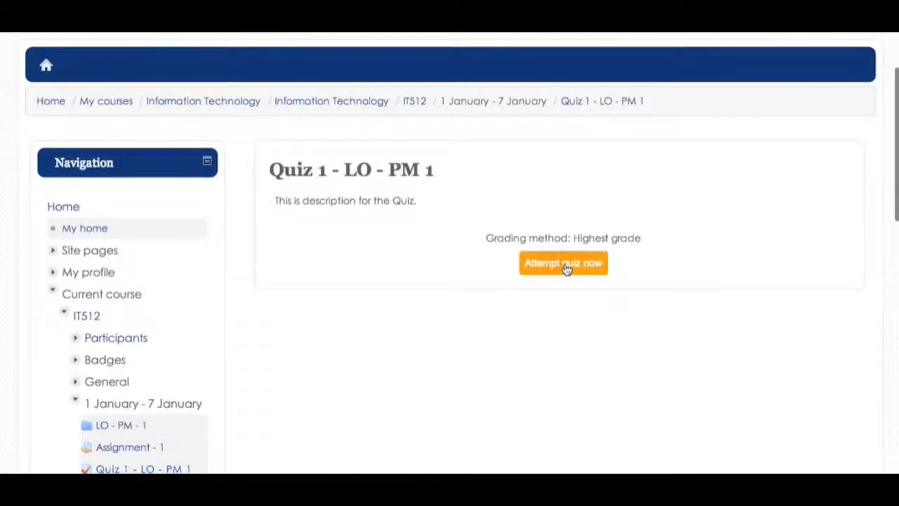
- Start an attempt, answer True to question 1, and go to the attempt summary
left_click(566, 267)
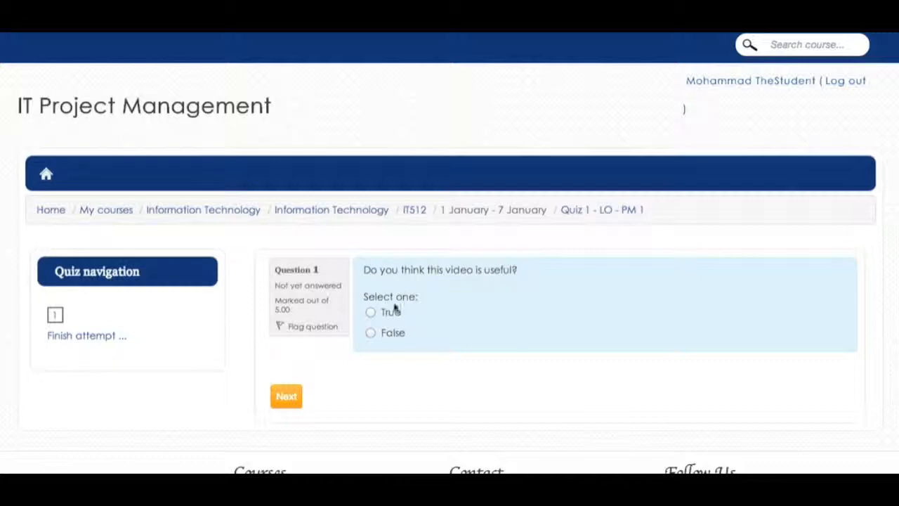
left_click(370, 312)
left_click(286, 397)
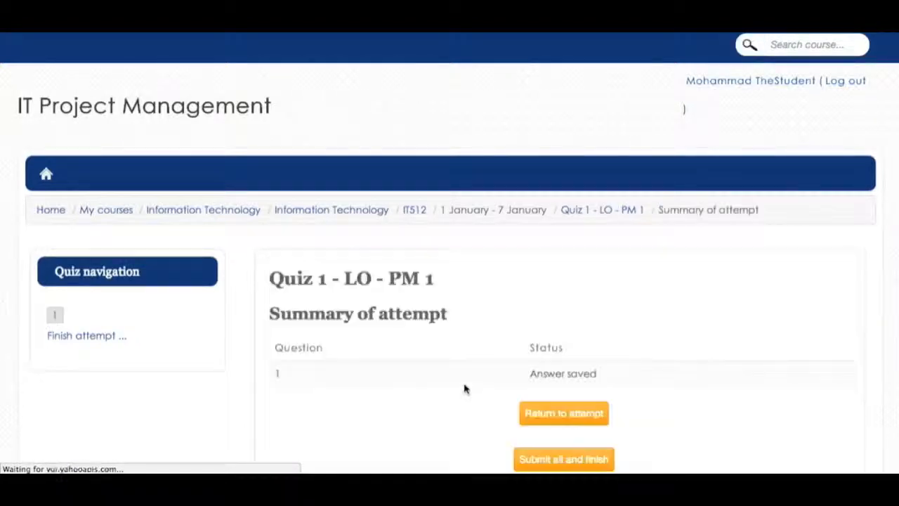
- Submit all and finish the attempt, confirming to see the 10.00/10.00 review
scroll(463, 388, "down", 2)
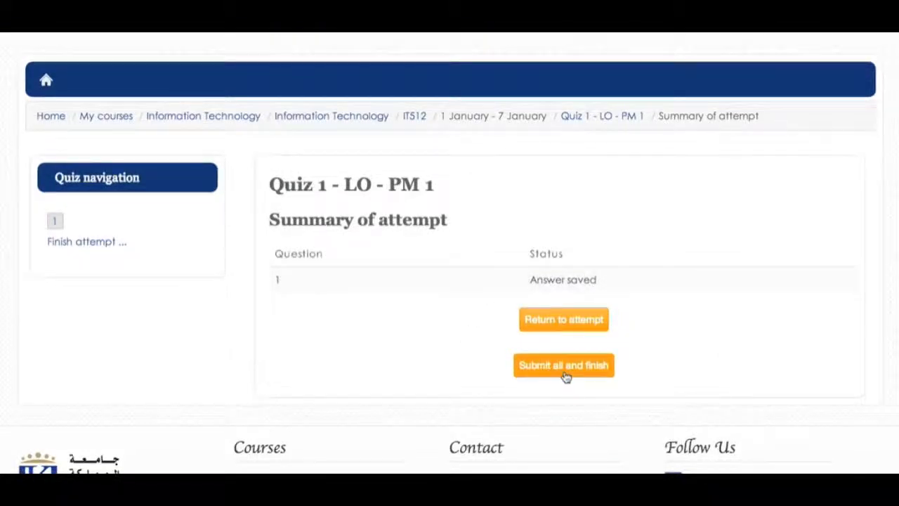
left_click(566, 377)
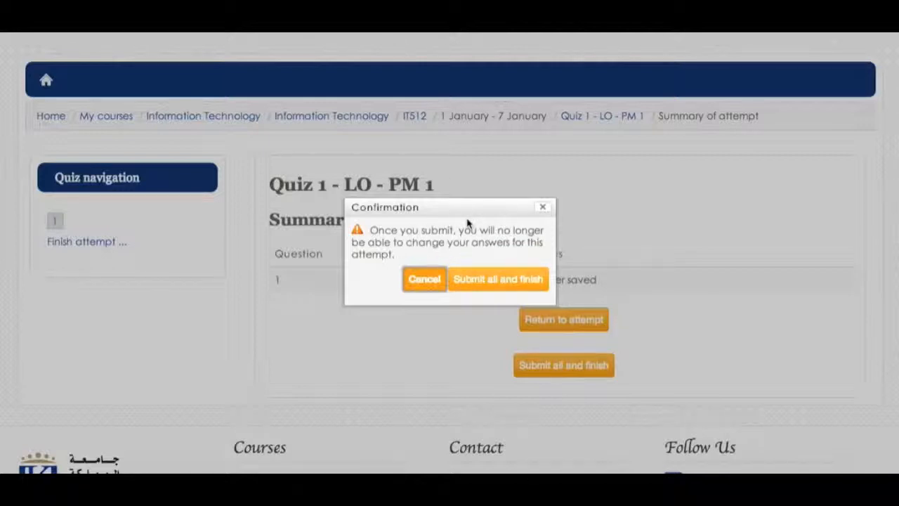
left_click(487, 284)
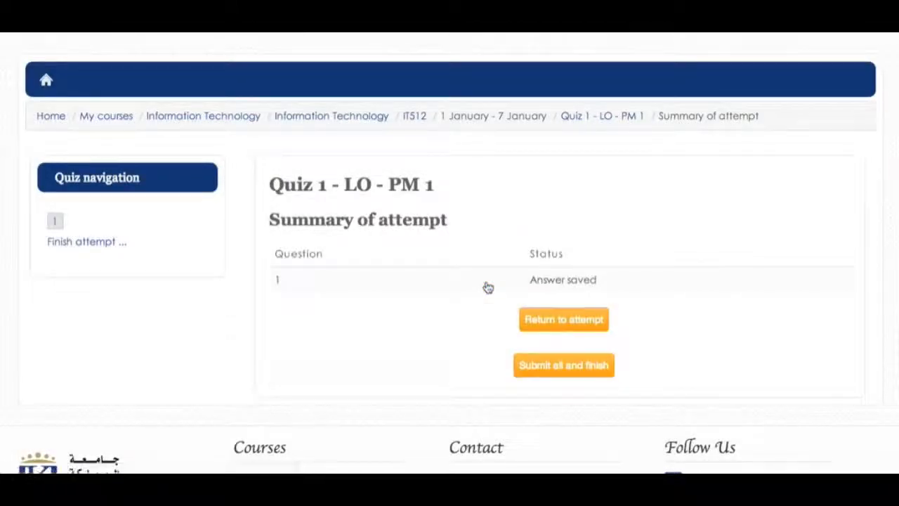
scroll(487, 287, "down", 3)
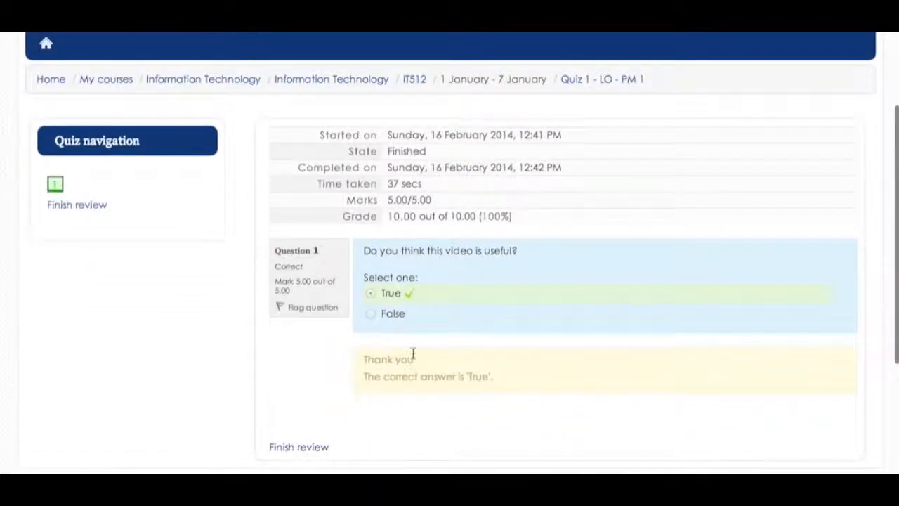
left_click_drag(363, 376, 492, 376)
left_click(494, 376)
left_click_drag(442, 358, 364, 358)
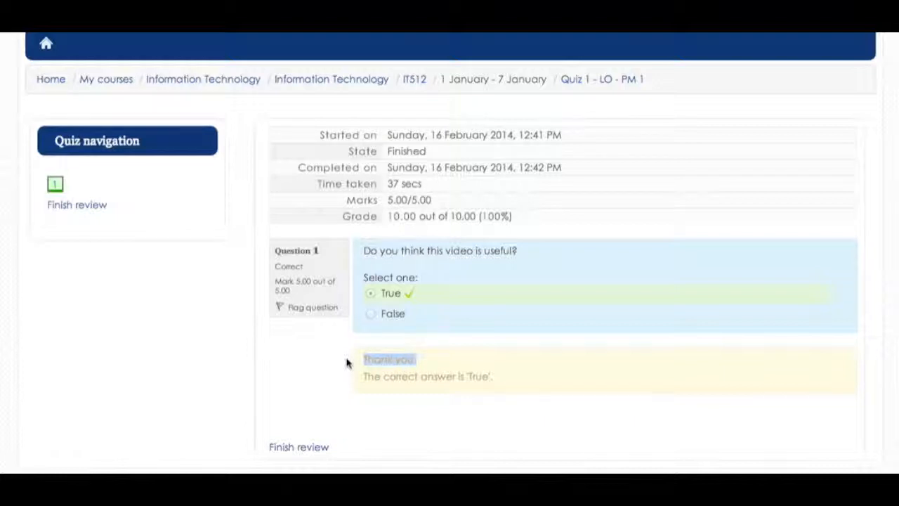
left_click(346, 362)
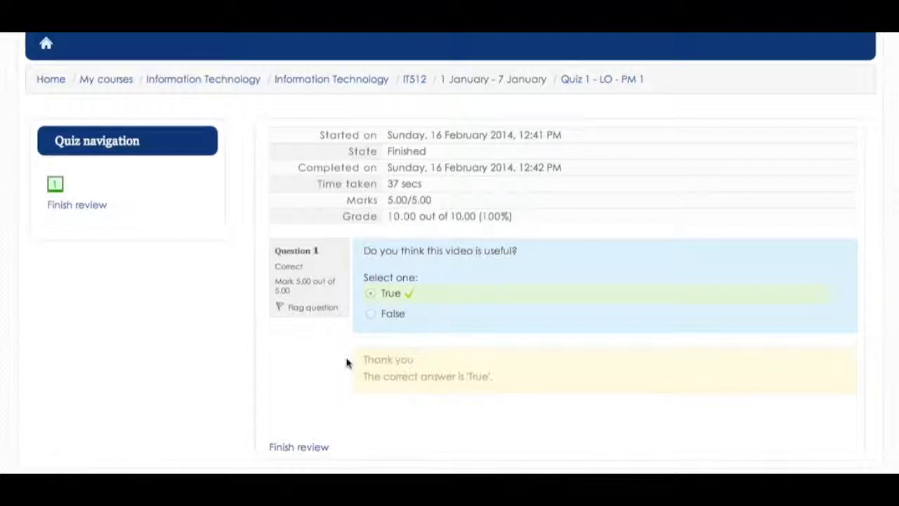
scroll(347, 362, "down", 2)
scroll(347, 363, "up", 4)
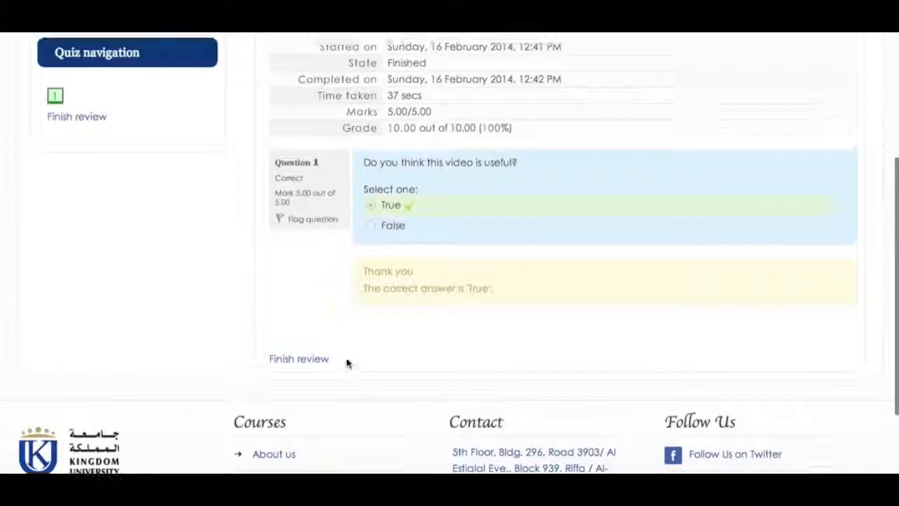